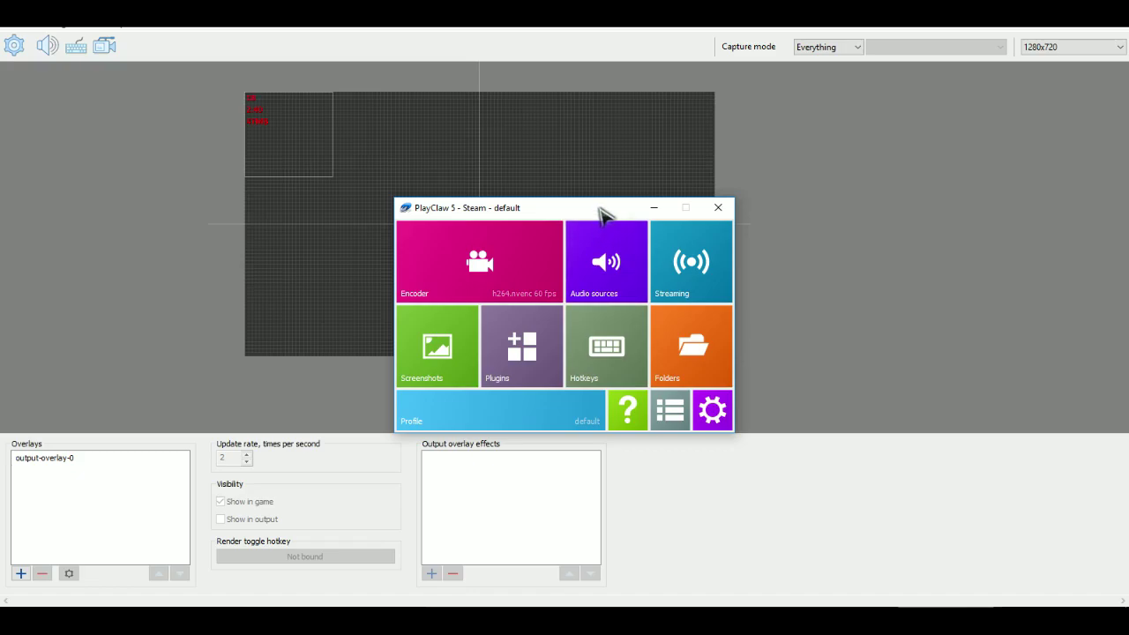
Drag the PlayClaw 5 window to the right and dismiss it
left_click_drag(602, 215, 884, 216)
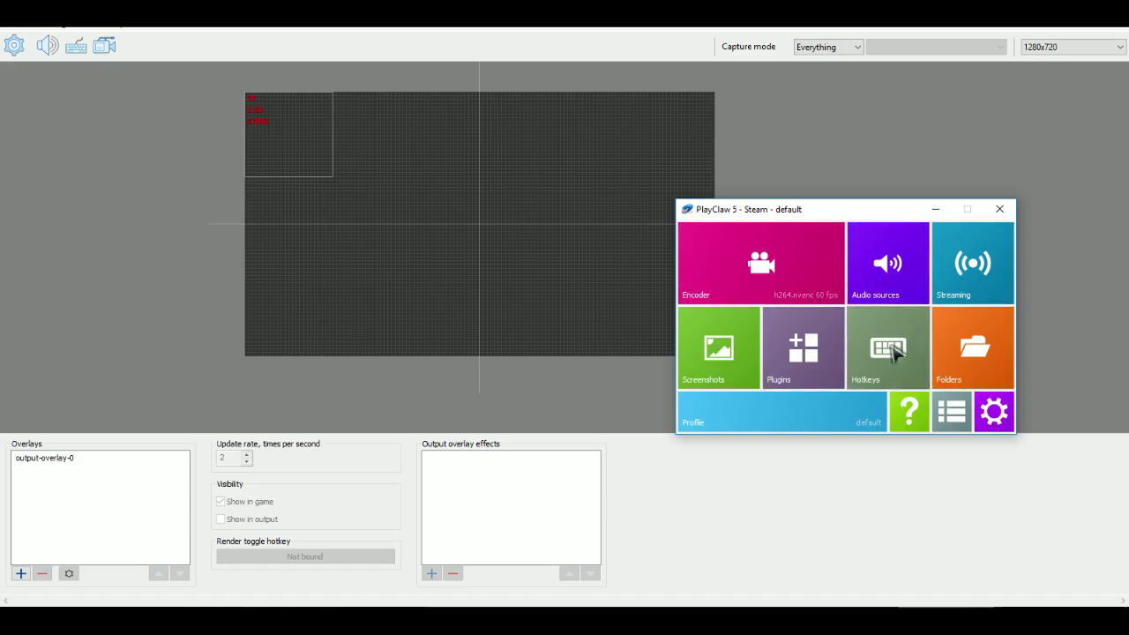
left_click(1065, 344)
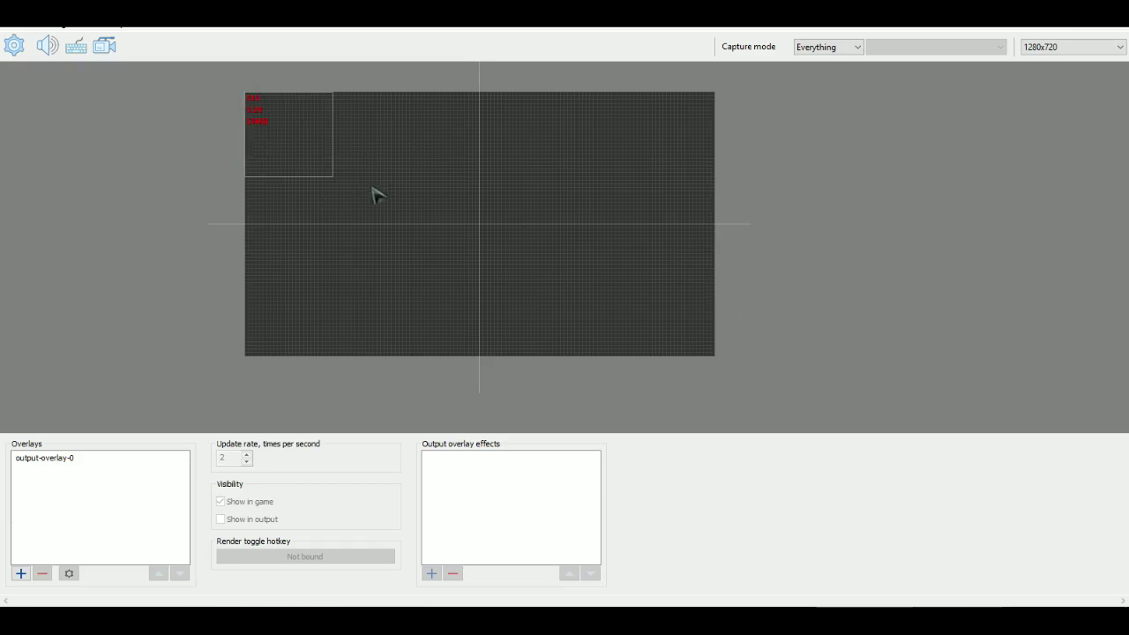
Select output-overlay-0 on the canvas and in the list, deselect it, then bring up the addable overlay types
left_click_drag(532, 247, 584, 267)
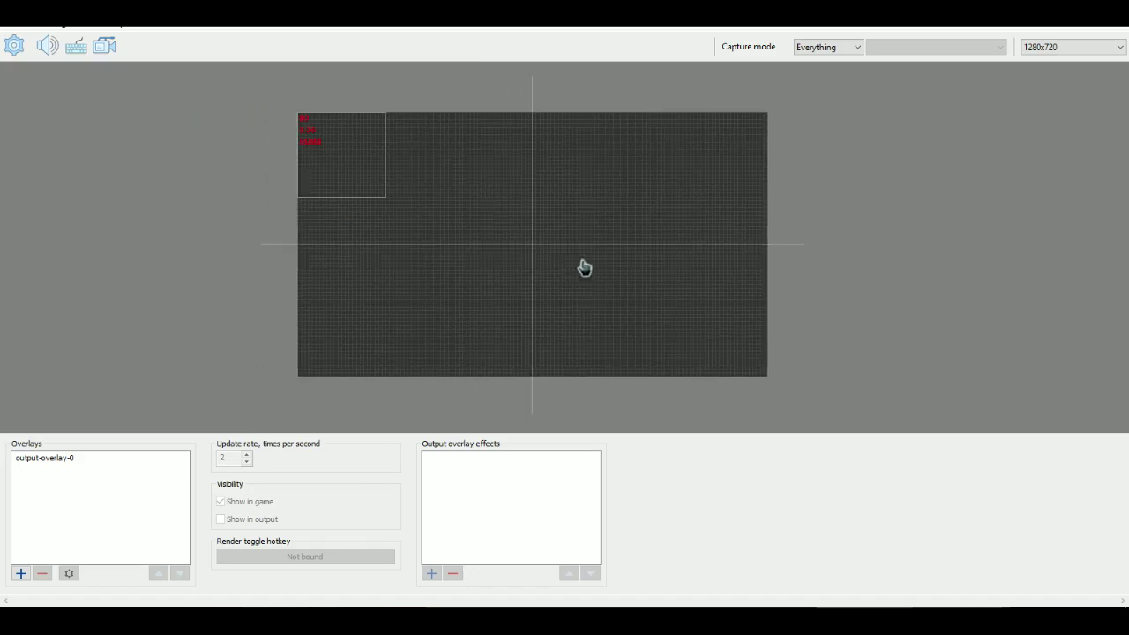
scroll(588, 262, "up", 1)
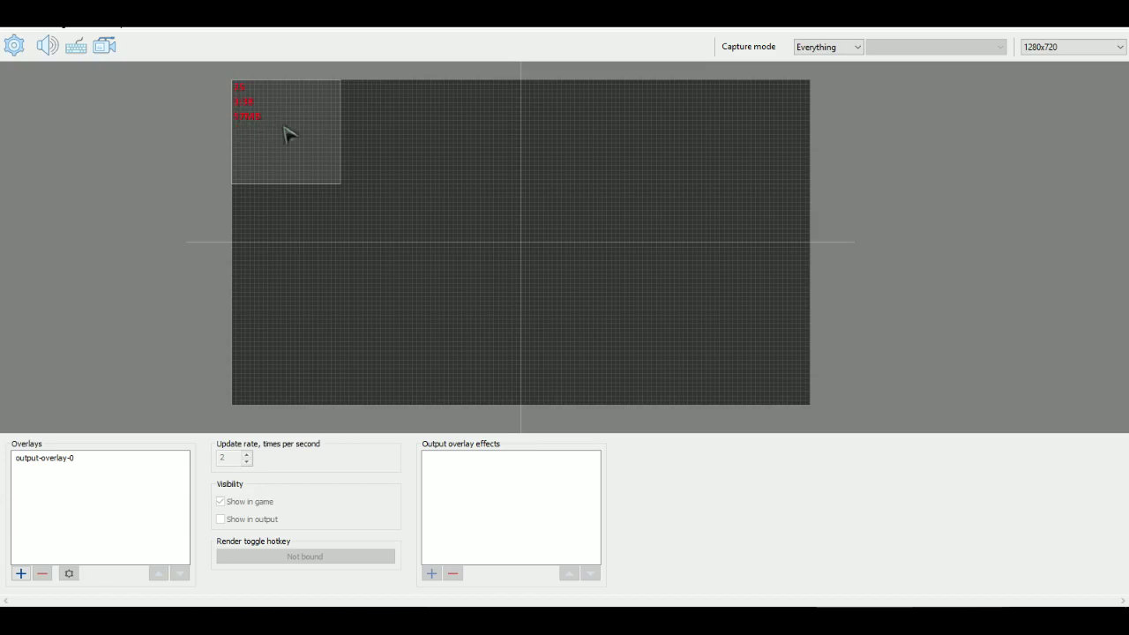
left_click(129, 509)
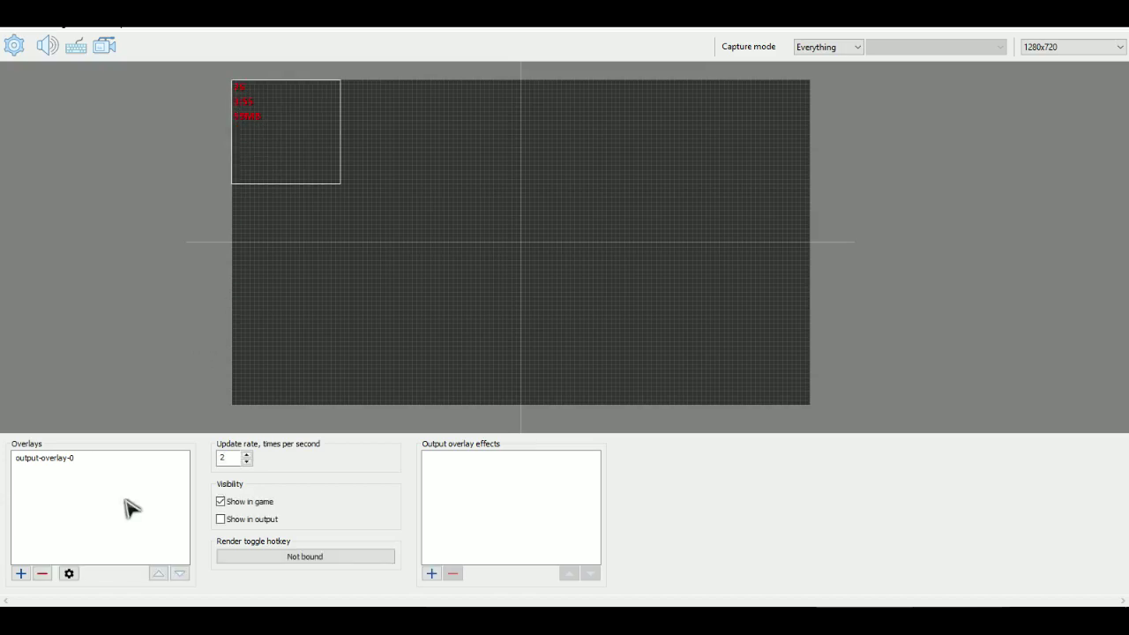
left_click(71, 459)
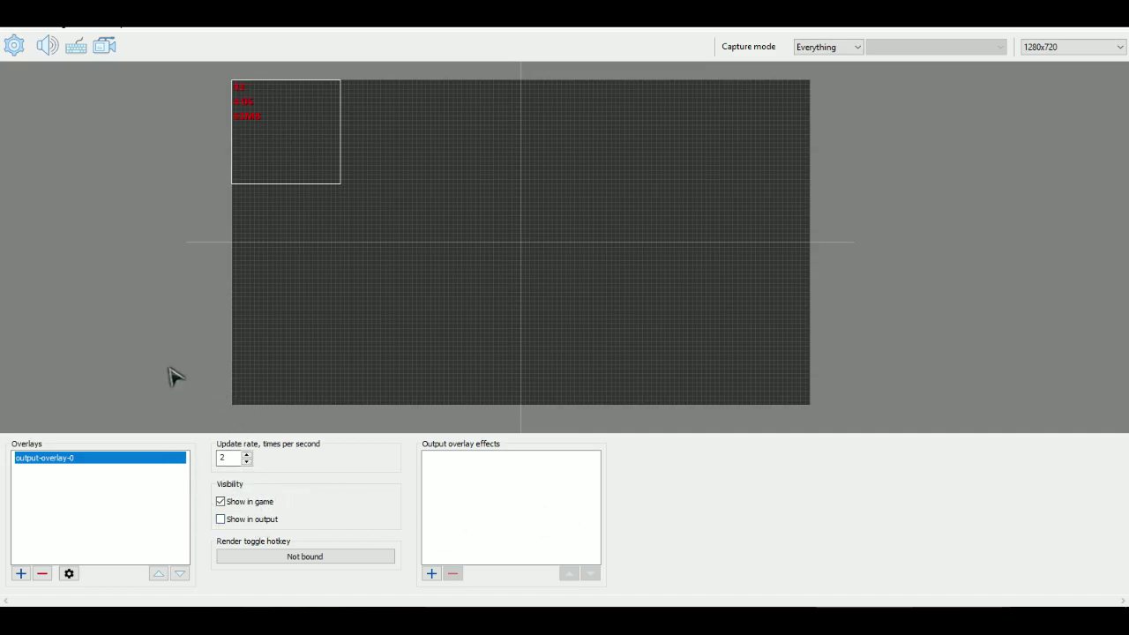
left_click(101, 485)
left_click(21, 573)
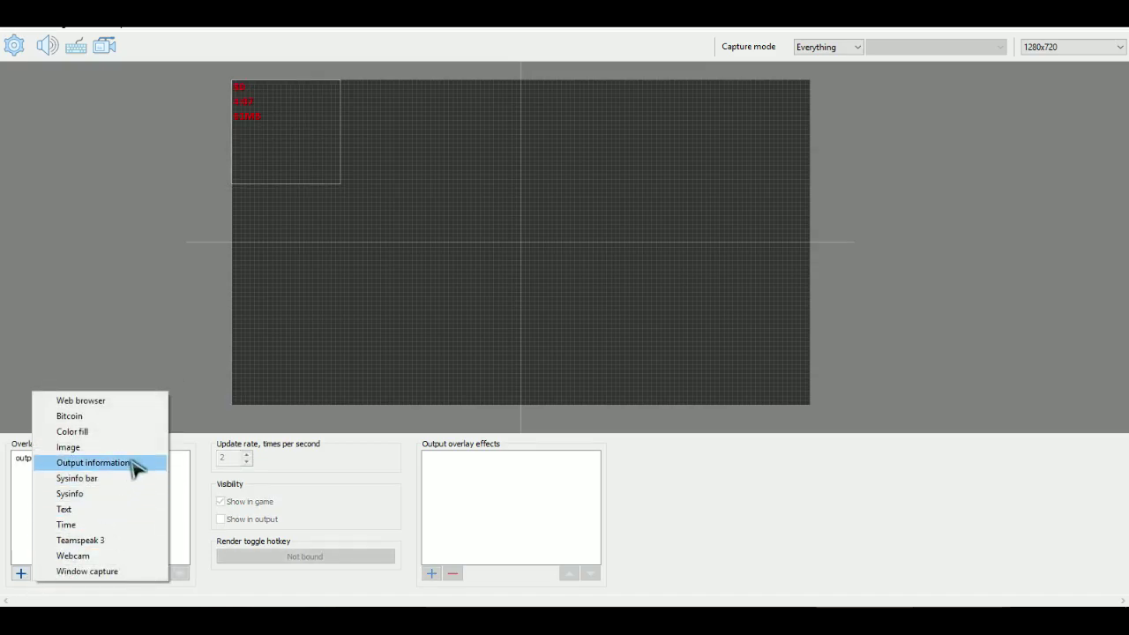
left_click(277, 285)
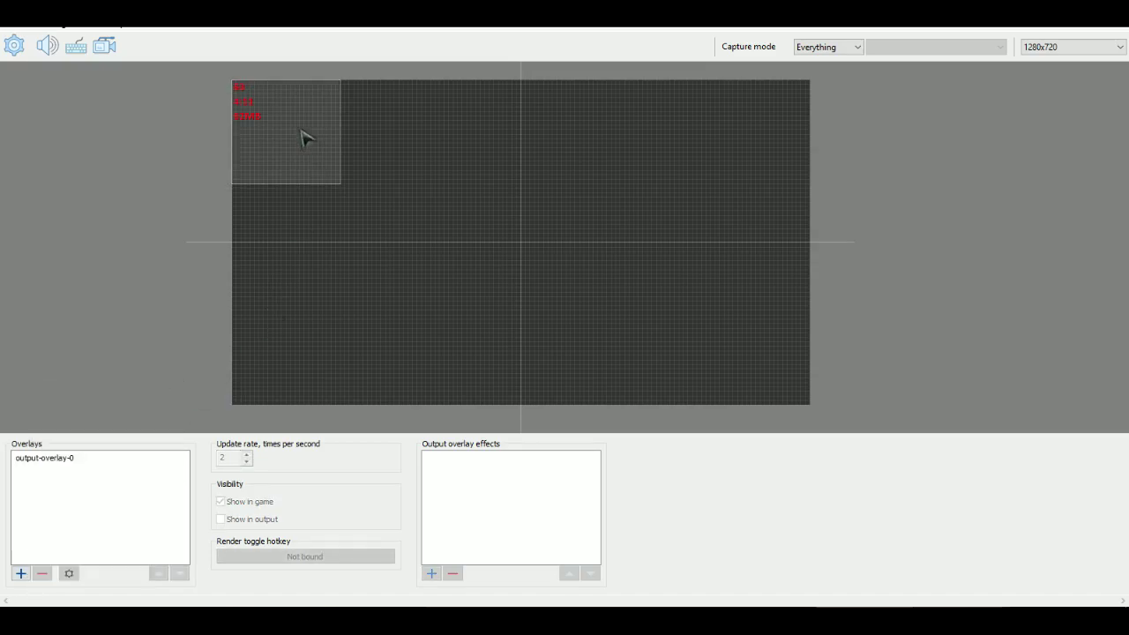
left_click(90, 462)
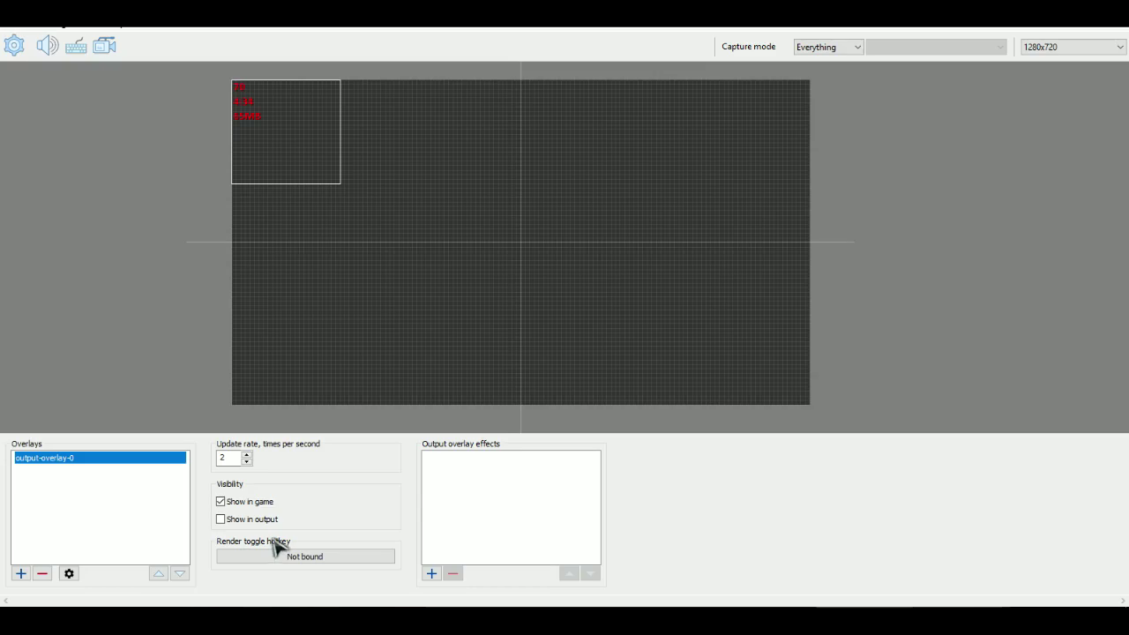
left_click(431, 574)
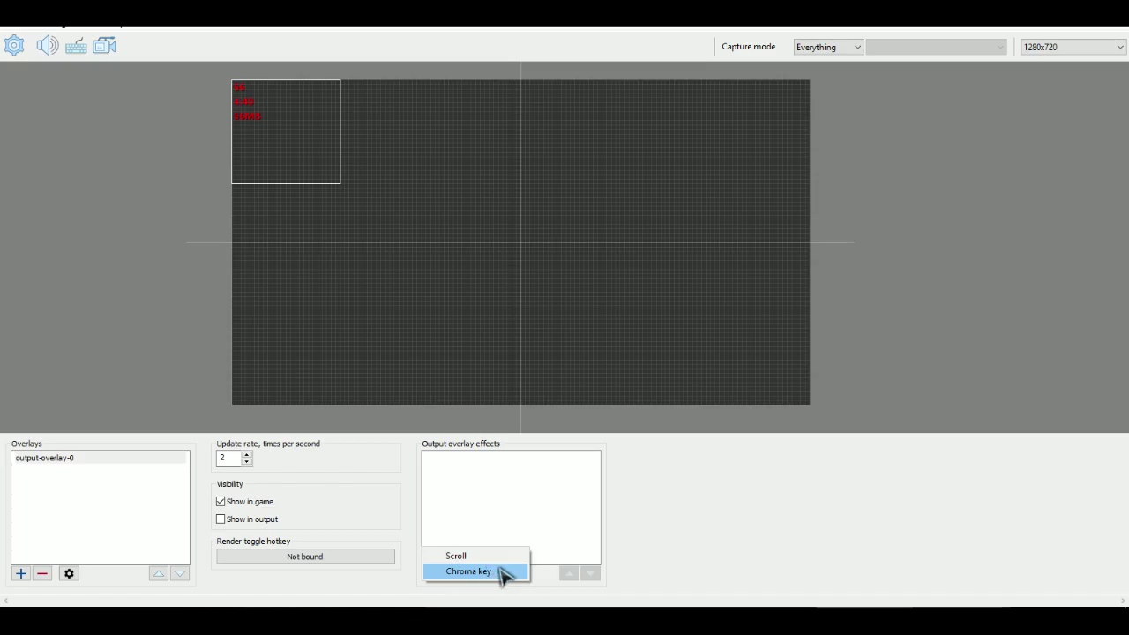
left_click(567, 515)
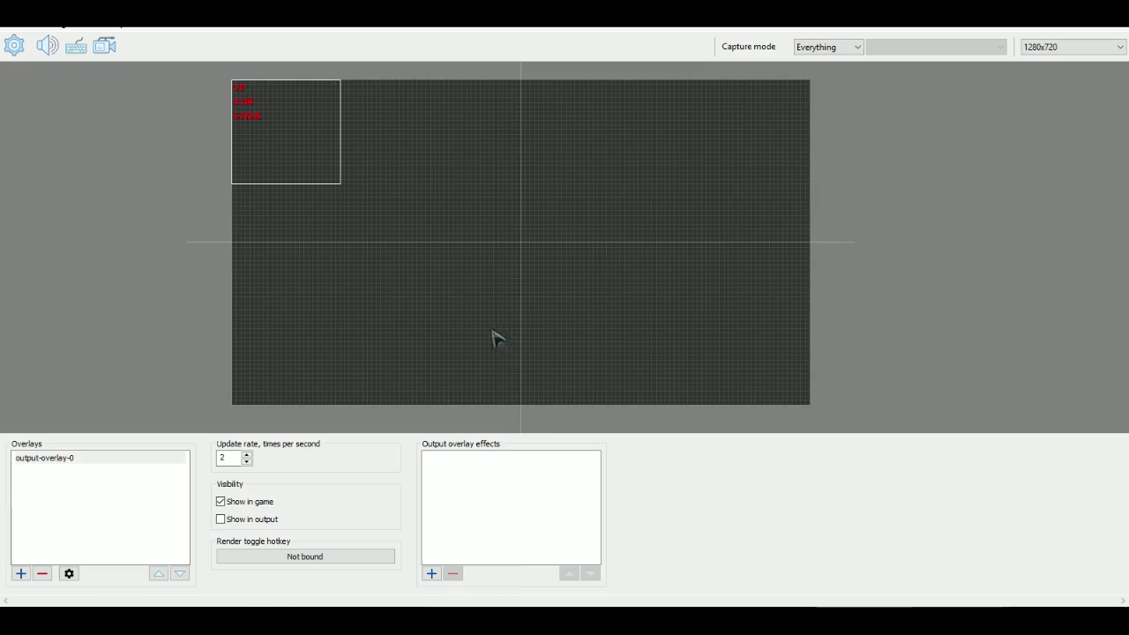
left_click(231, 458)
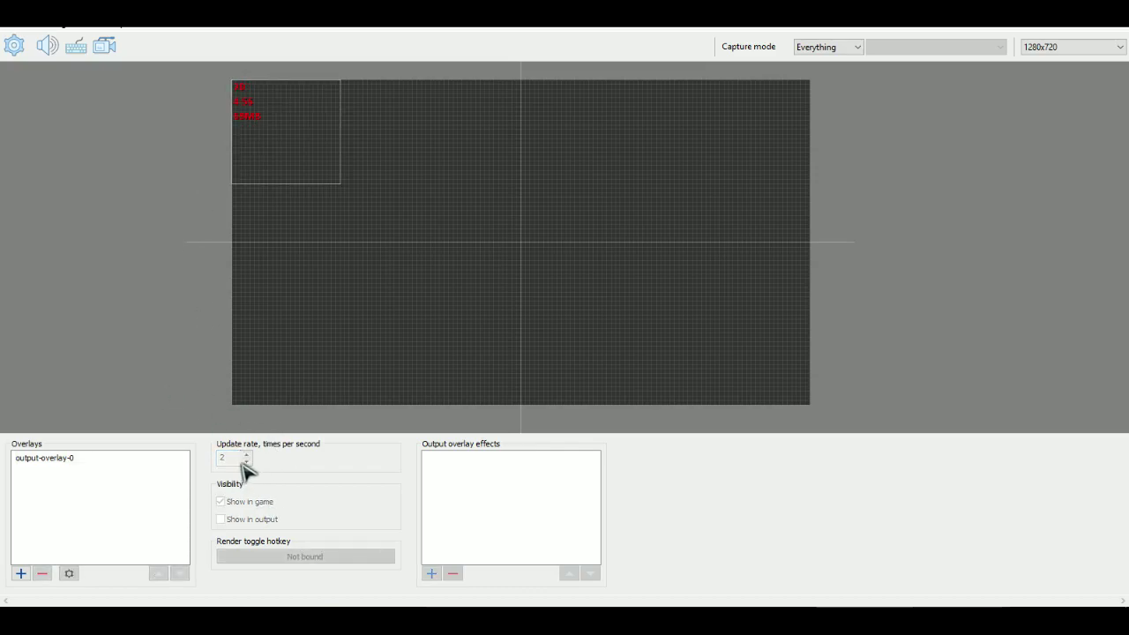
left_click(21, 573)
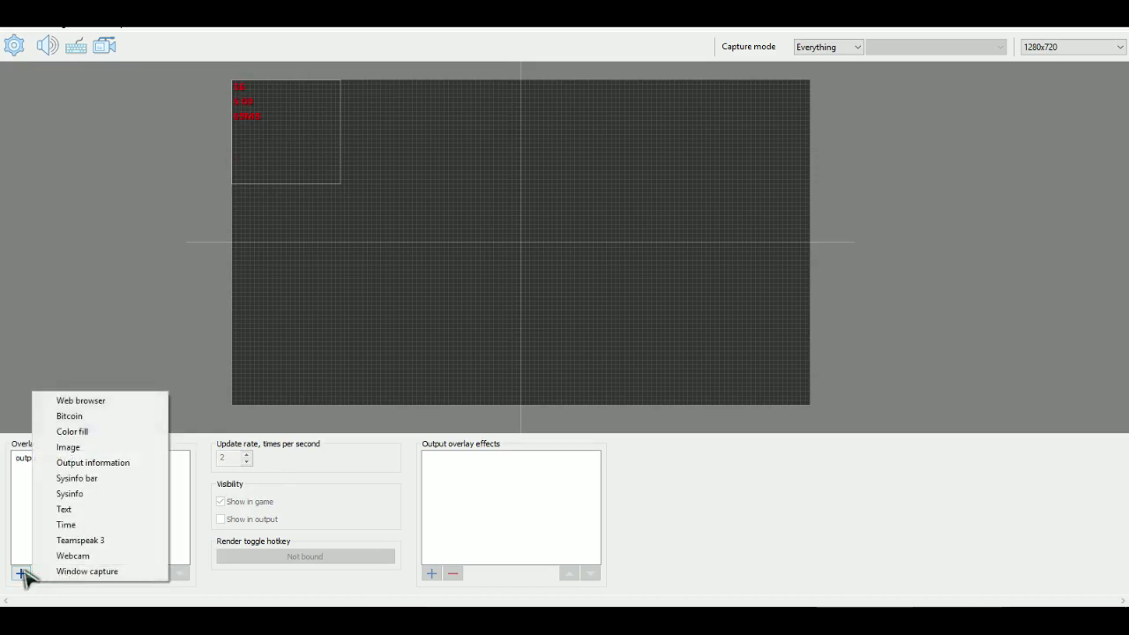
left_click(137, 411)
left_click_drag(605, 330, 760, 161)
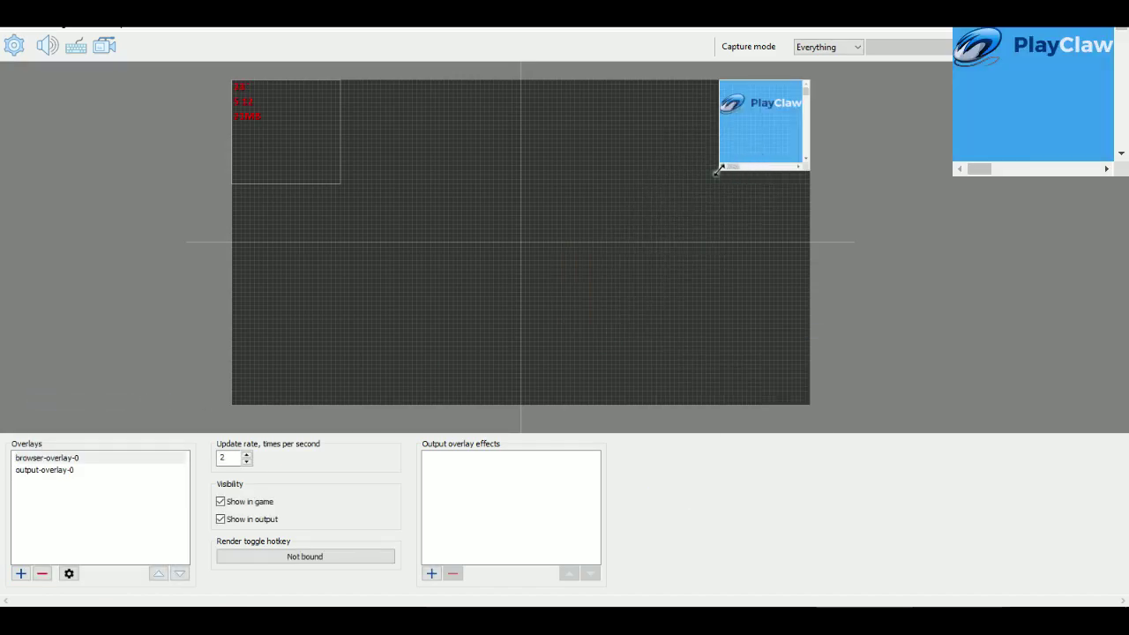
left_click_drag(718, 170, 668, 234)
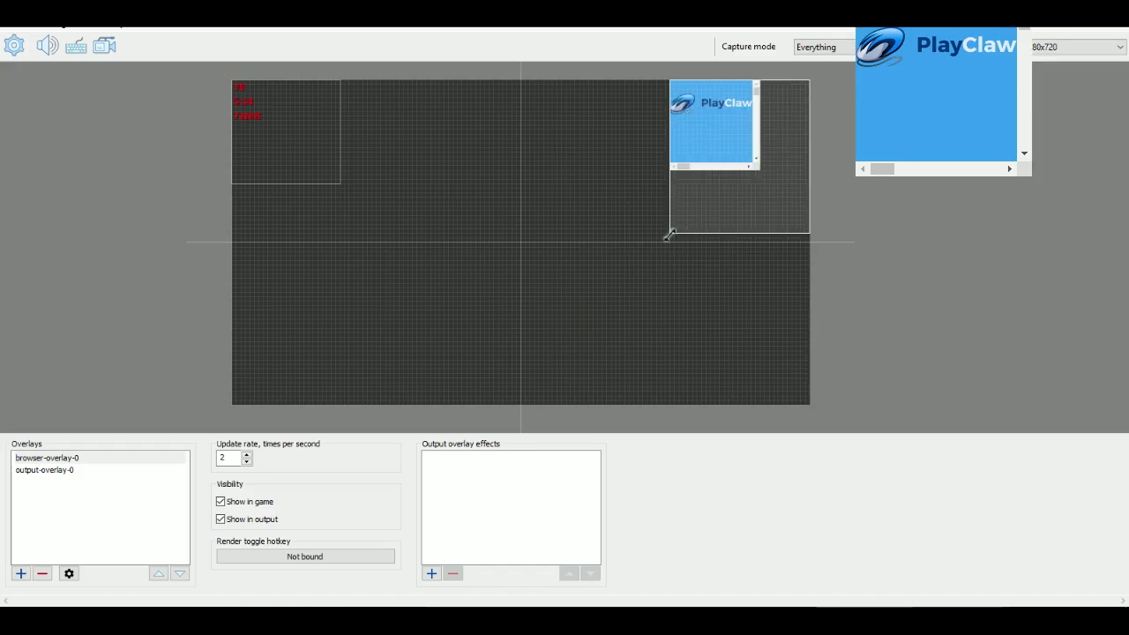
left_click(626, 285)
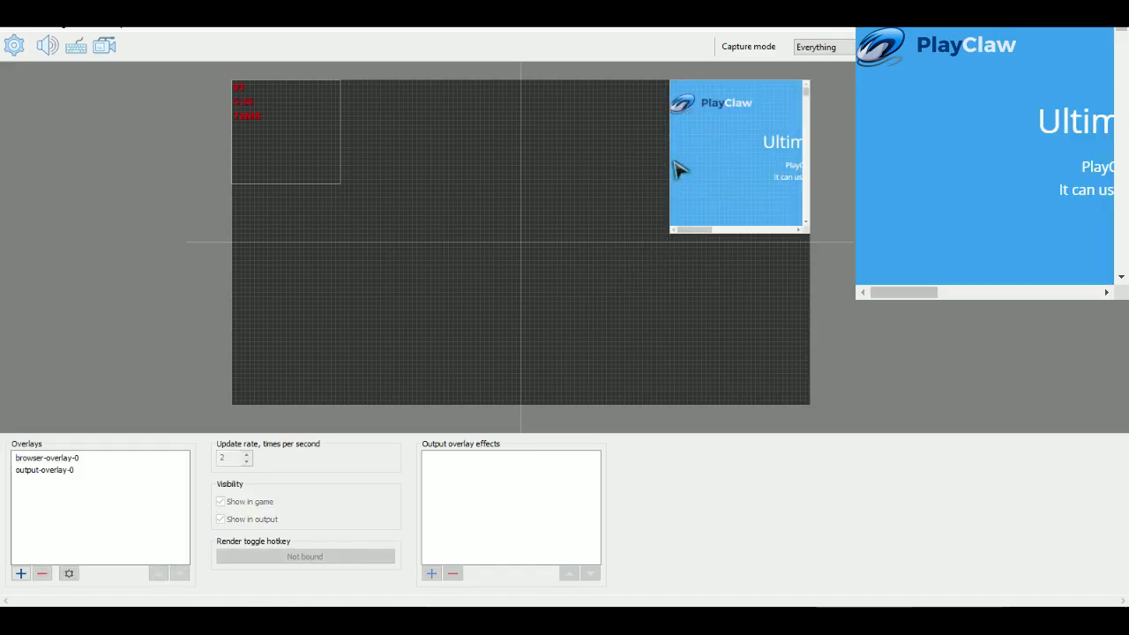
left_click_drag(669, 164, 561, 165)
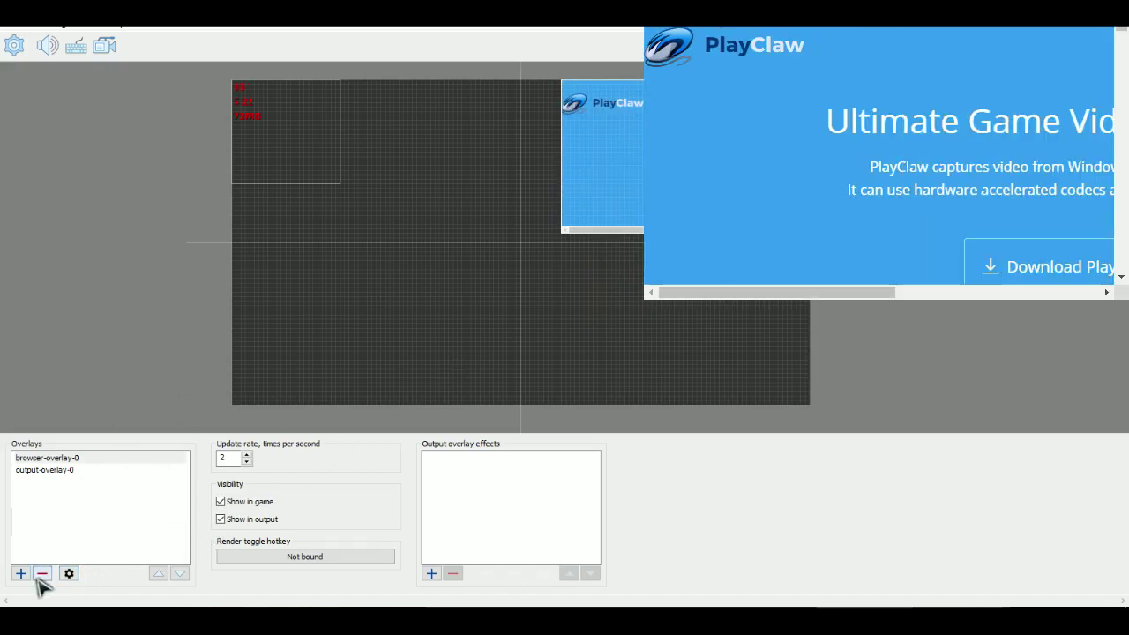
left_click(70, 575)
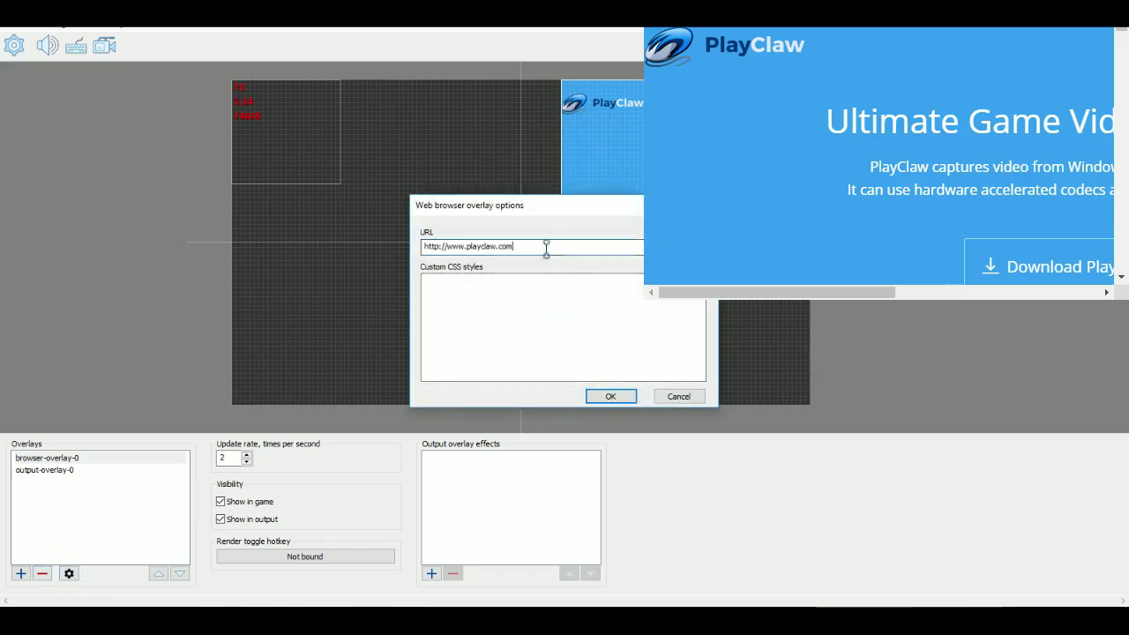
left_click_drag(545, 250, 396, 217)
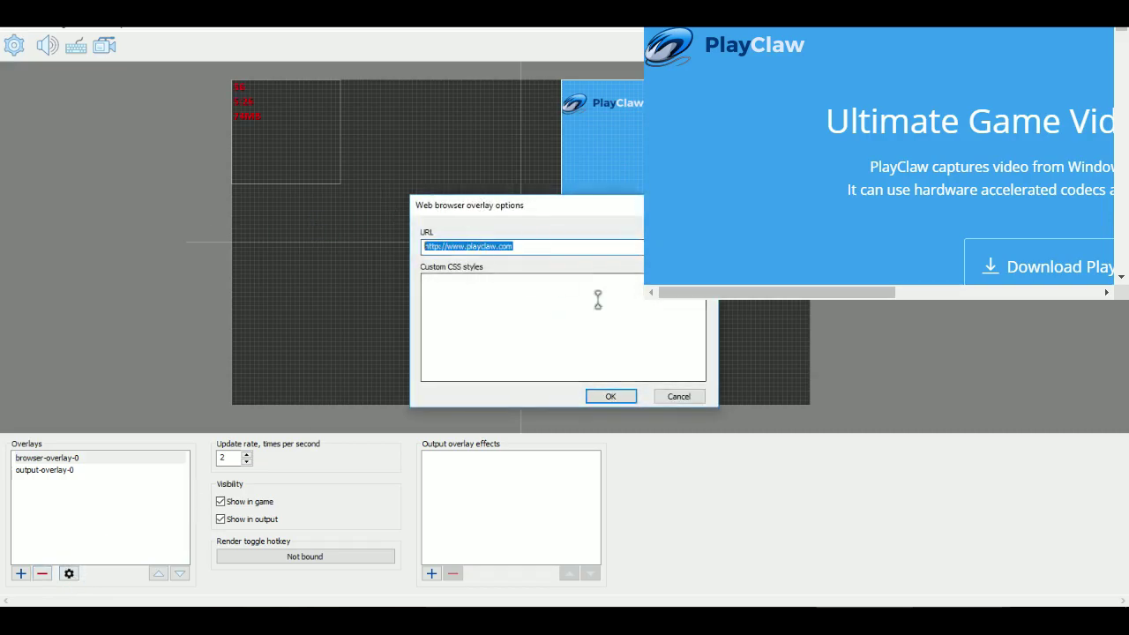
left_click(519, 282)
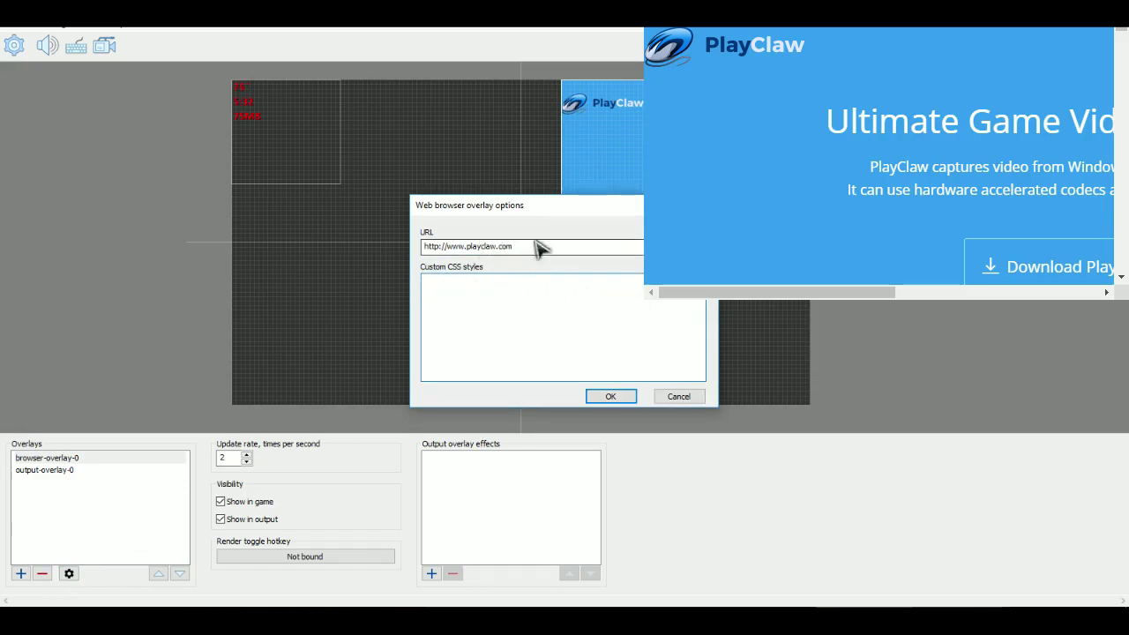
left_click(676, 398)
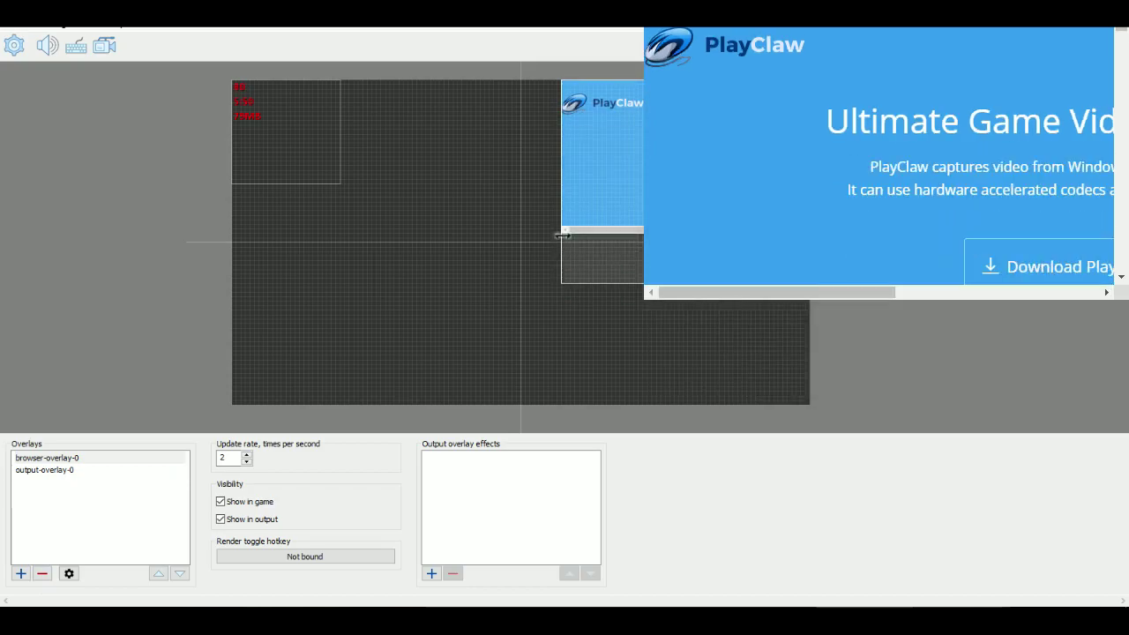
left_click_drag(562, 236, 564, 281)
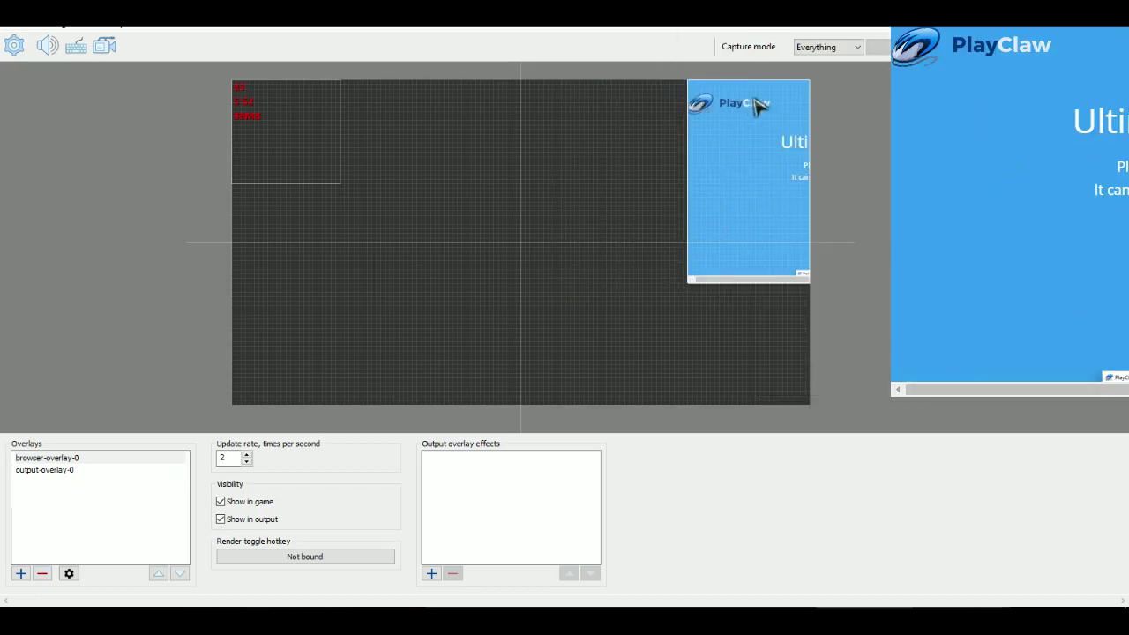
left_click_drag(718, 146, 600, 148)
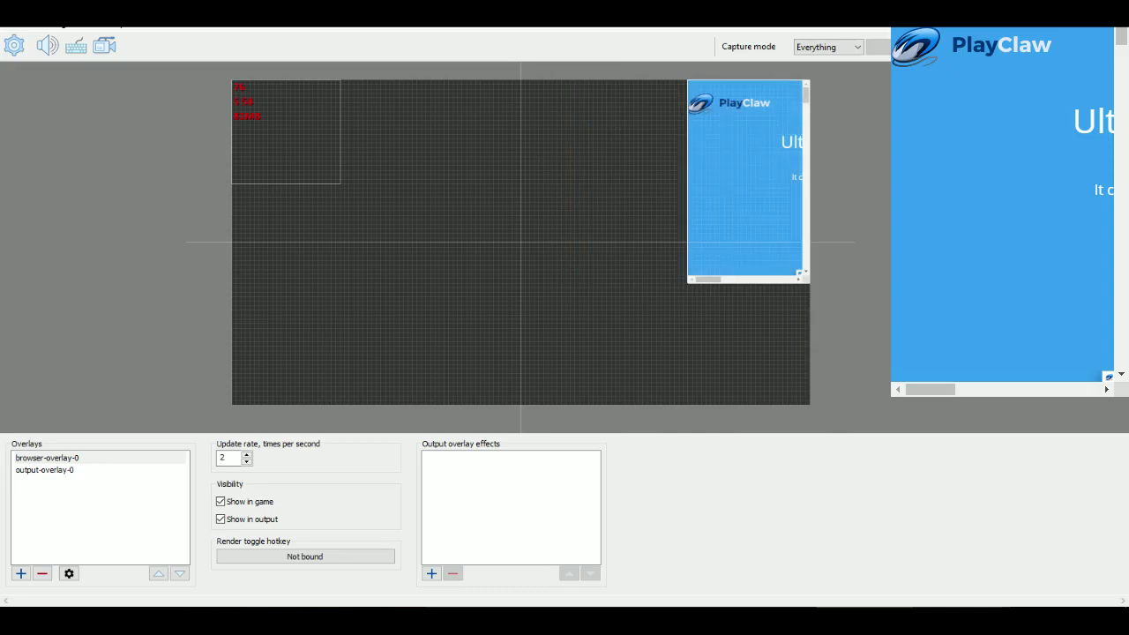
left_click(41, 574)
left_click(21, 573)
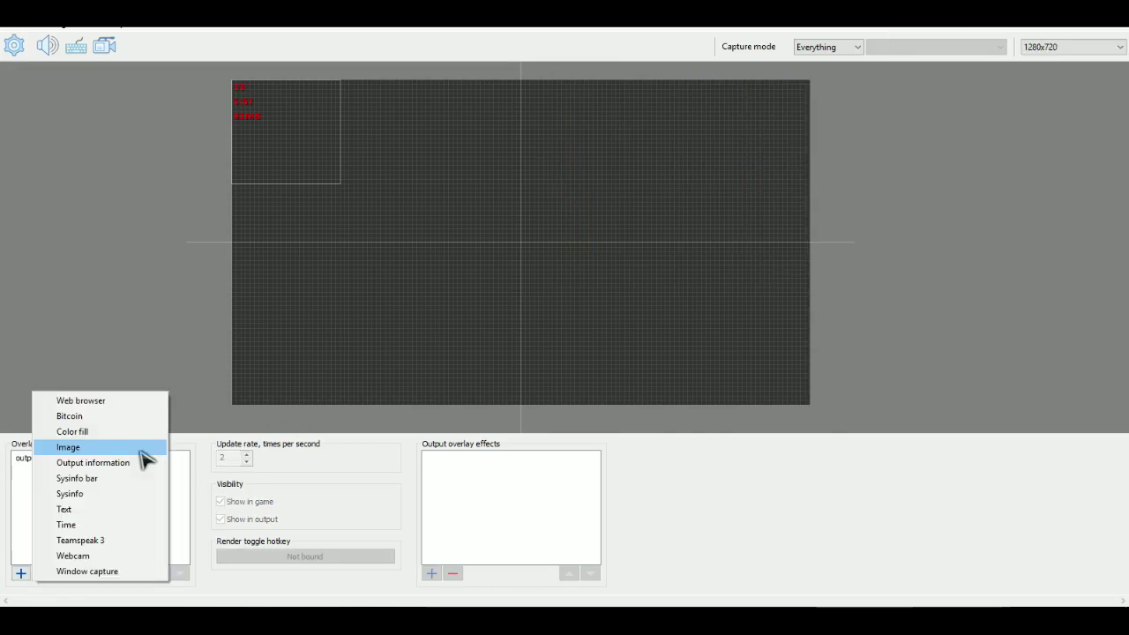
Add an Image overlay, move it to the canvas's lower right, then remove it
left_click(139, 450)
left_click_drag(643, 318, 801, 385)
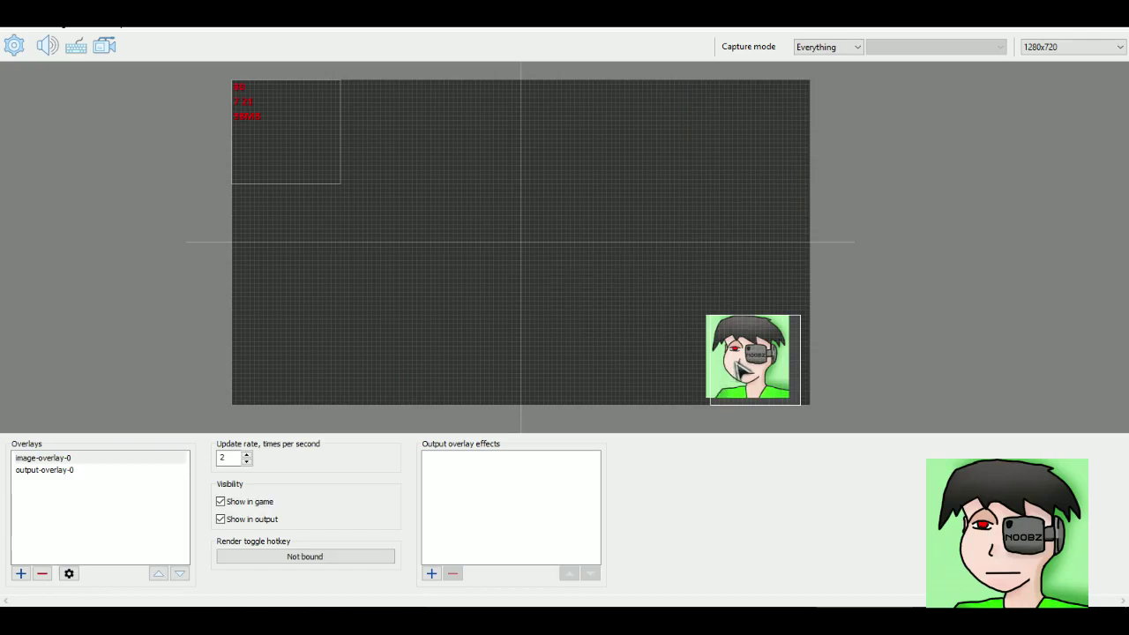
left_click(41, 573)
Add a Time overlay and bring up its options
left_click(20, 573)
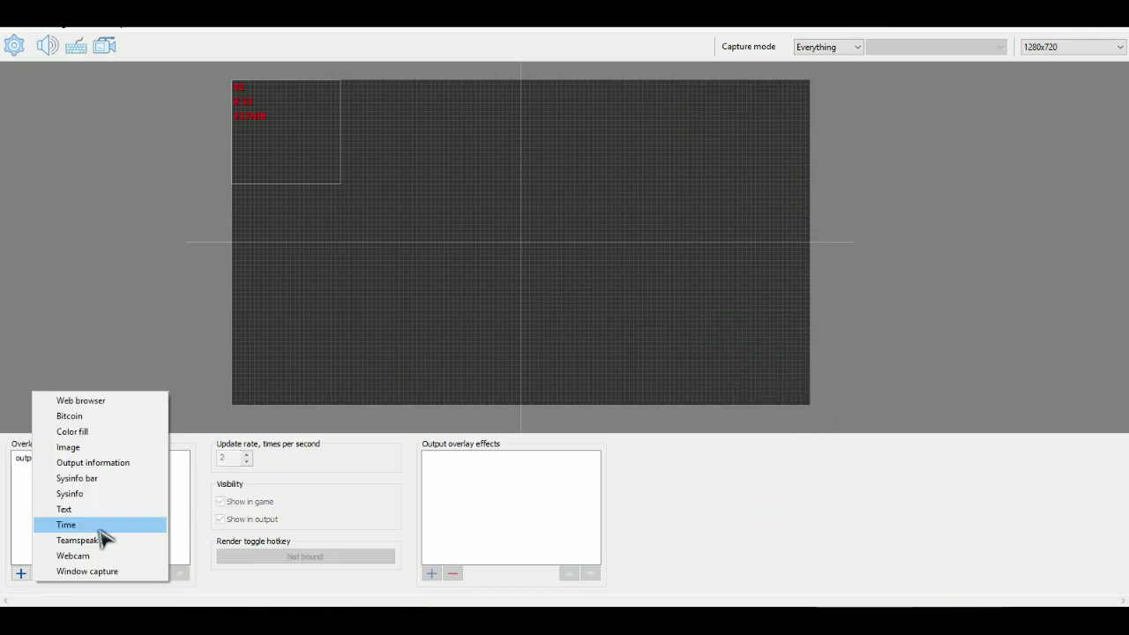
left_click(101, 529)
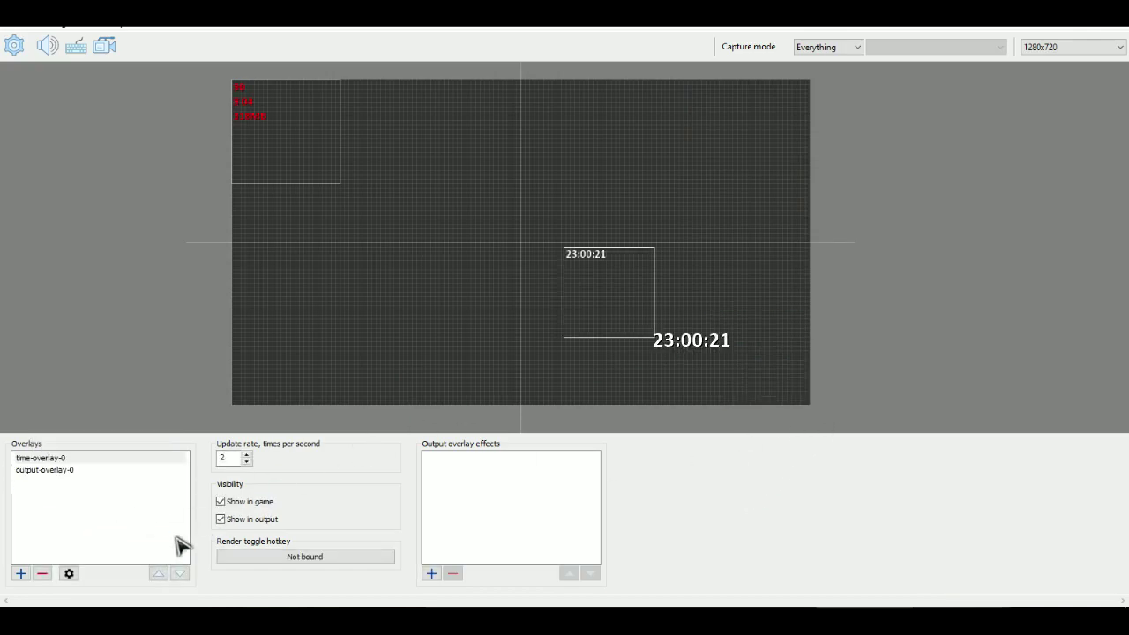
left_click(69, 574)
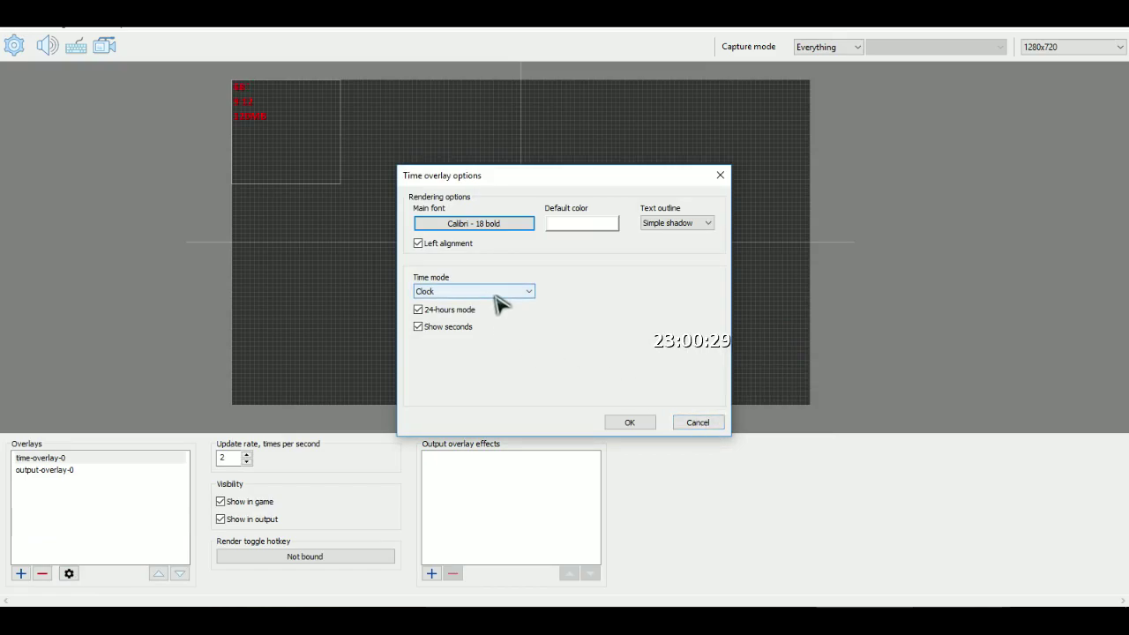
Place the clock in the canvas's top-right corner and reopen its Time overlay options
left_click(711, 424)
left_click_drag(609, 342, 753, 148)
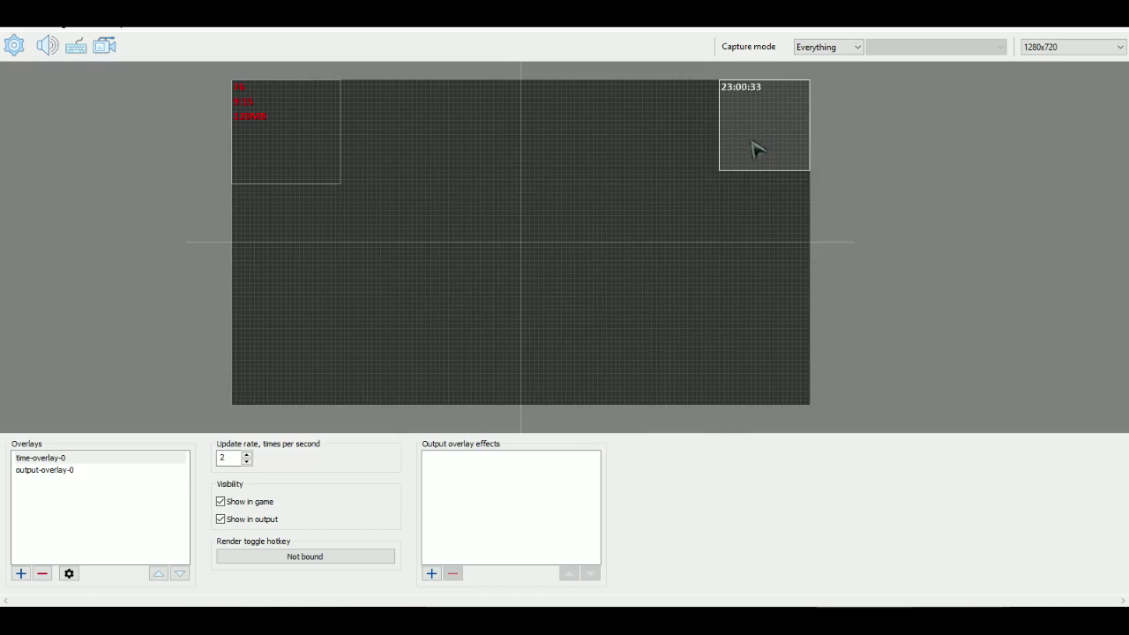
left_click(69, 574)
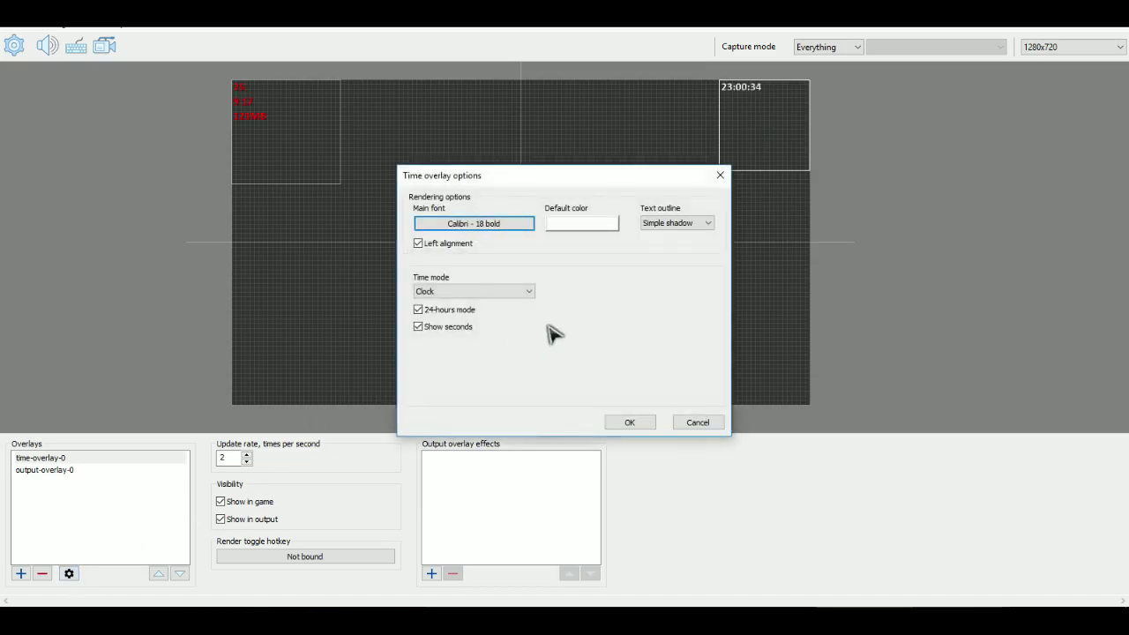
Turn off the 24-hour format and switch Time mode to Stopwatch, then Timer
left_click(460, 312)
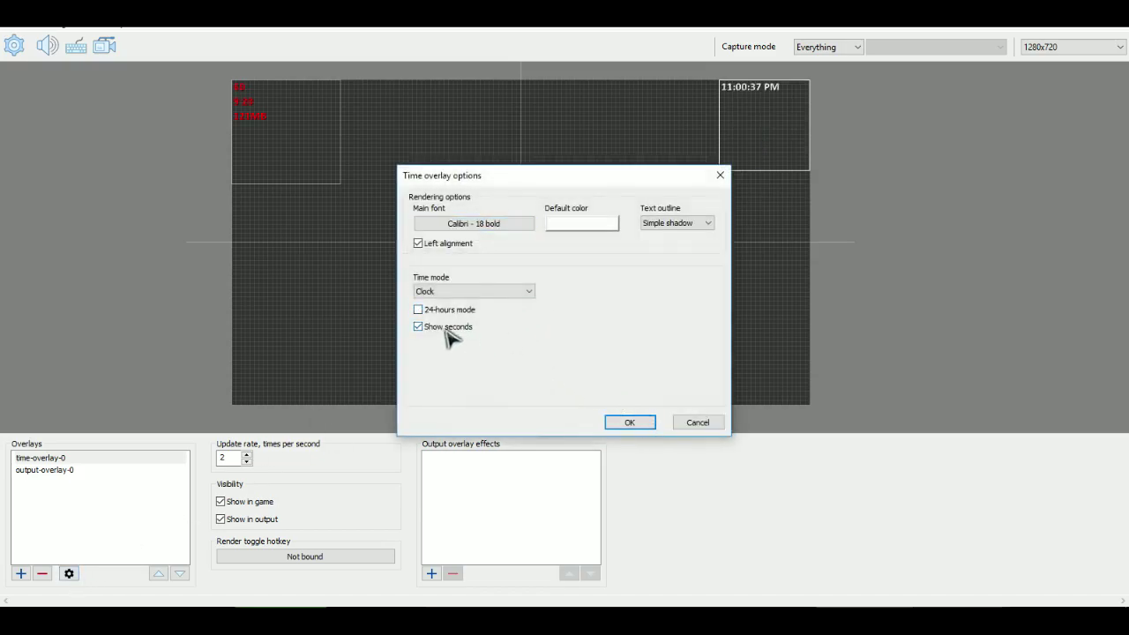
left_click(470, 292)
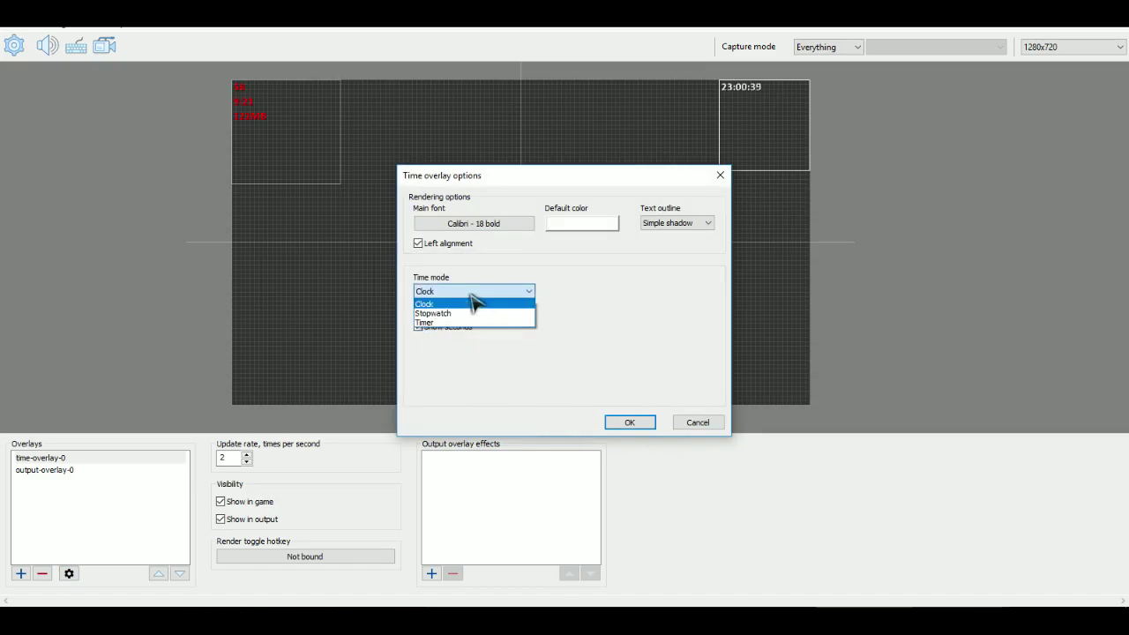
left_click(470, 314)
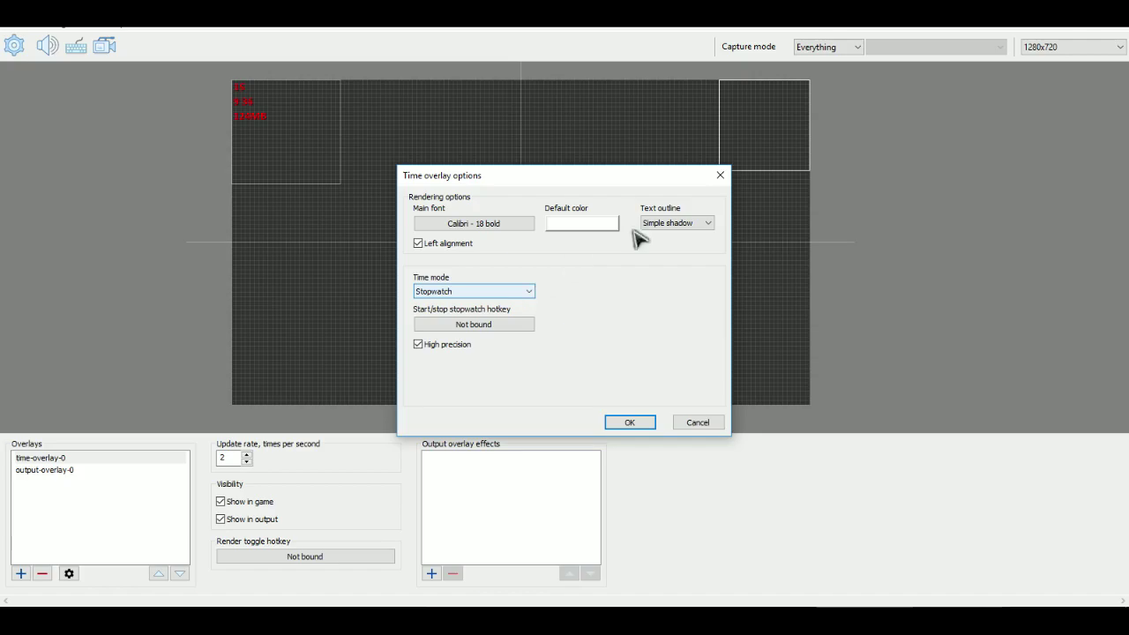
left_click(499, 300)
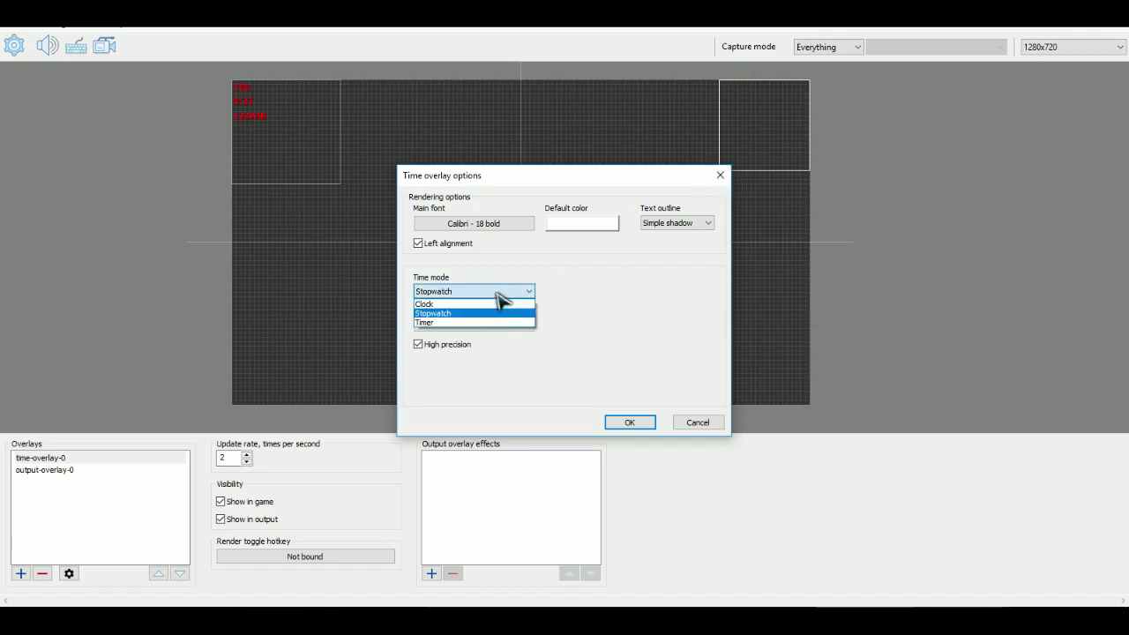
left_click(502, 297)
left_click(502, 297)
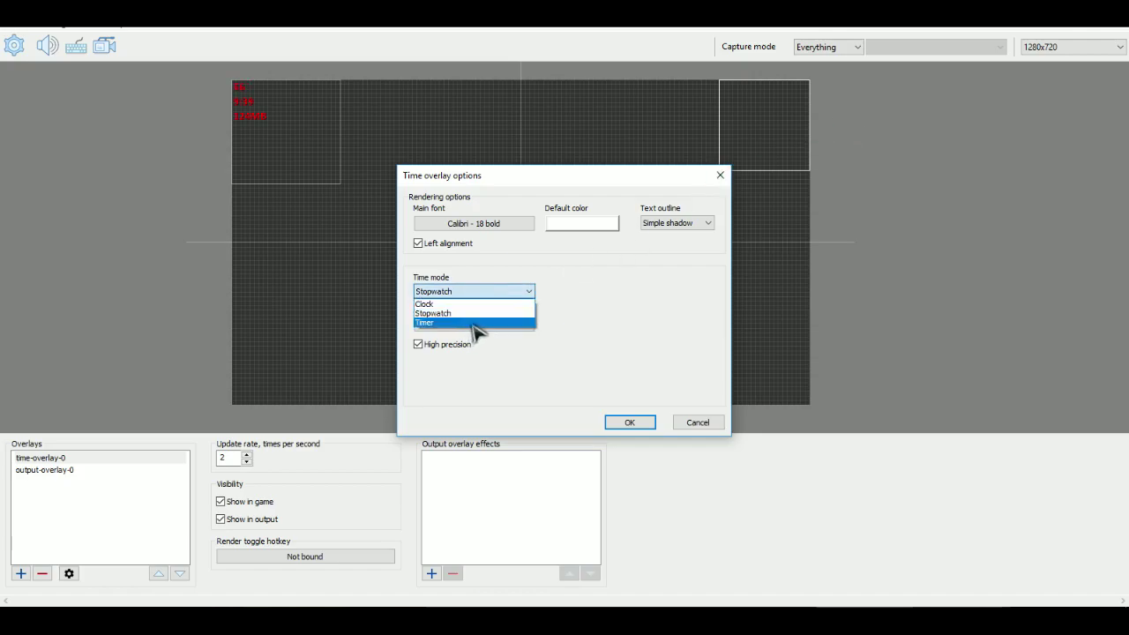
left_click(475, 323)
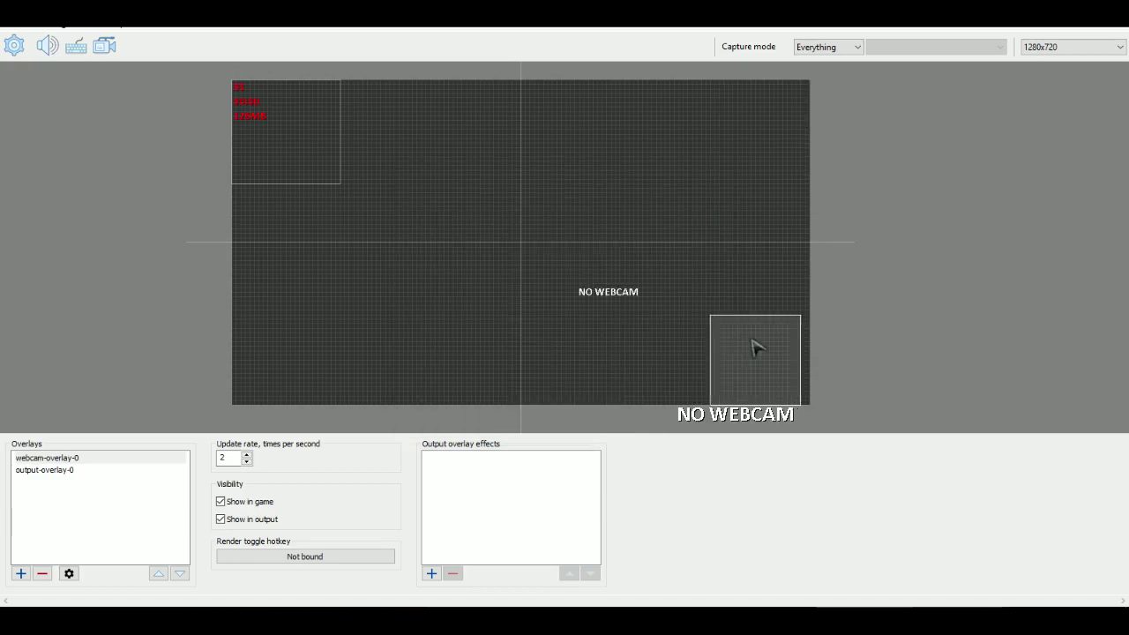
Move the webcam box to the top-right, enlarge it, delete it, and leave Capture mode on Everything
left_click_drag(755, 346, 764, 100)
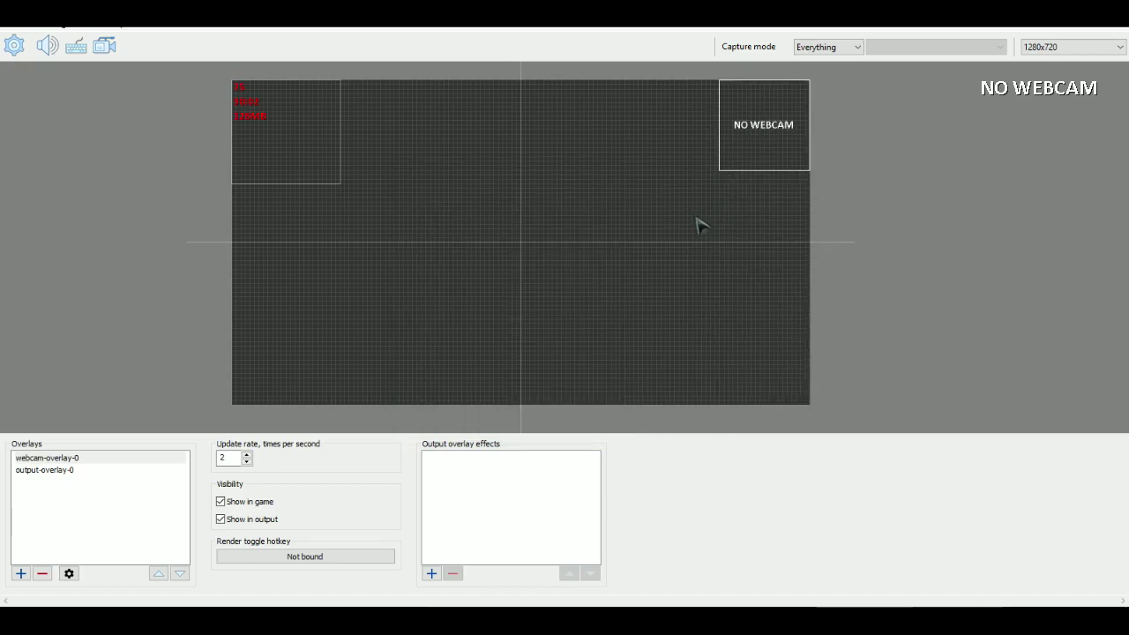
left_click_drag(715, 167, 674, 184)
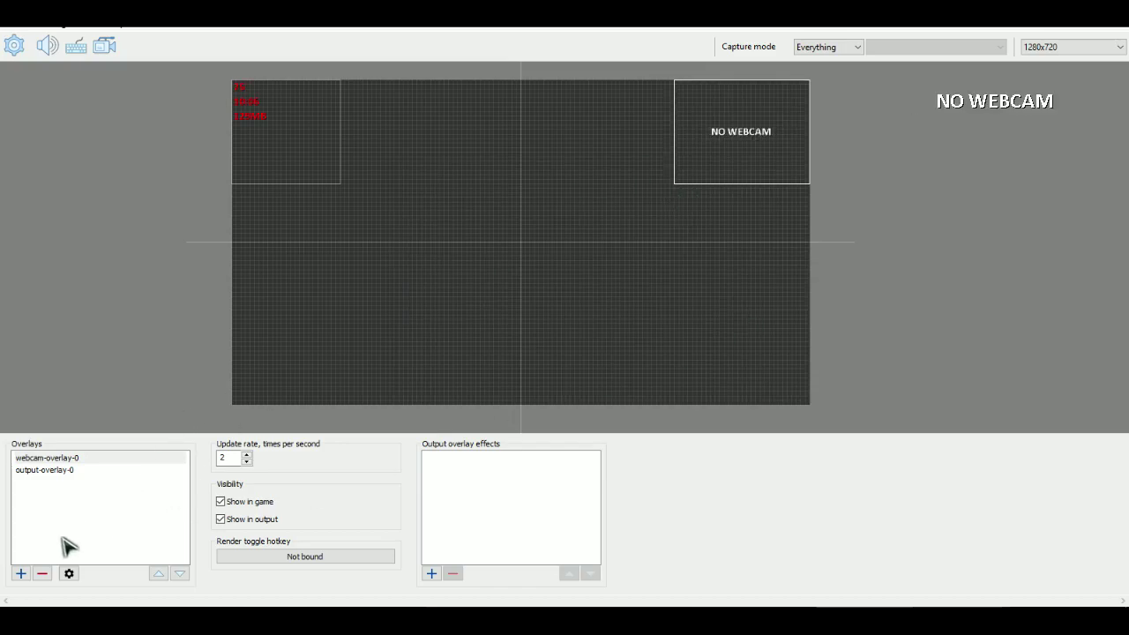
left_click(42, 574)
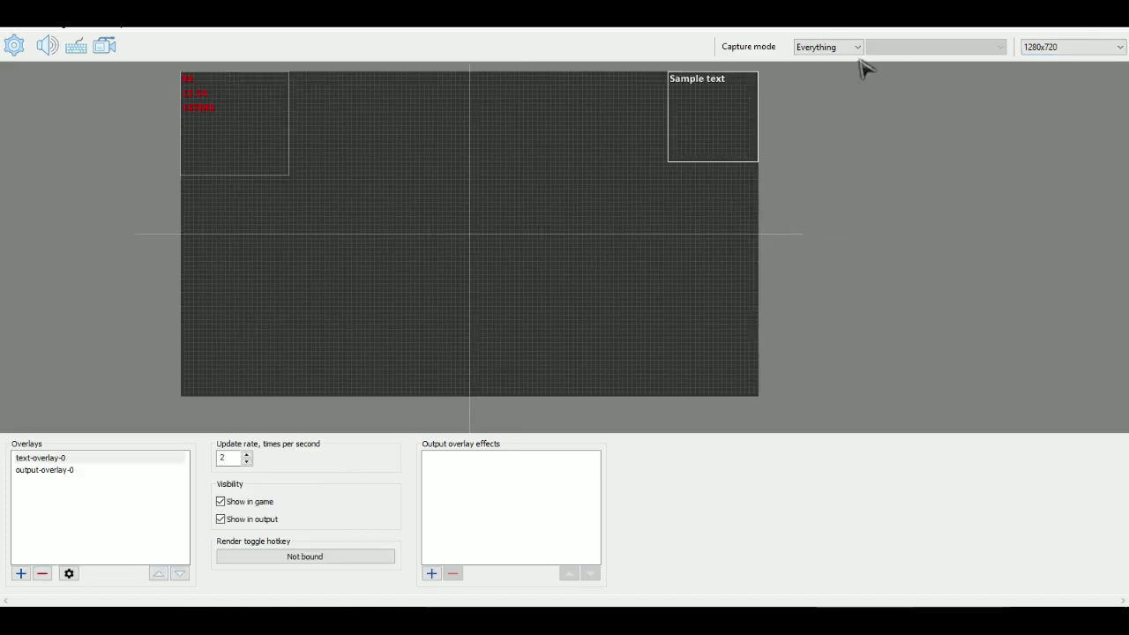
left_click(856, 49)
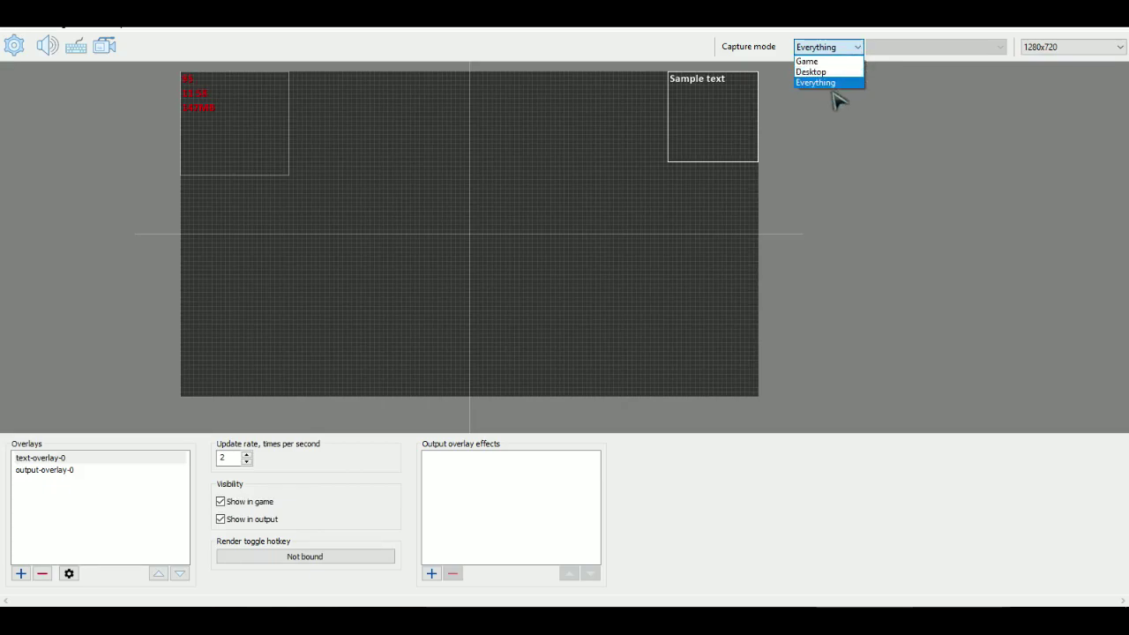
left_click(942, 37)
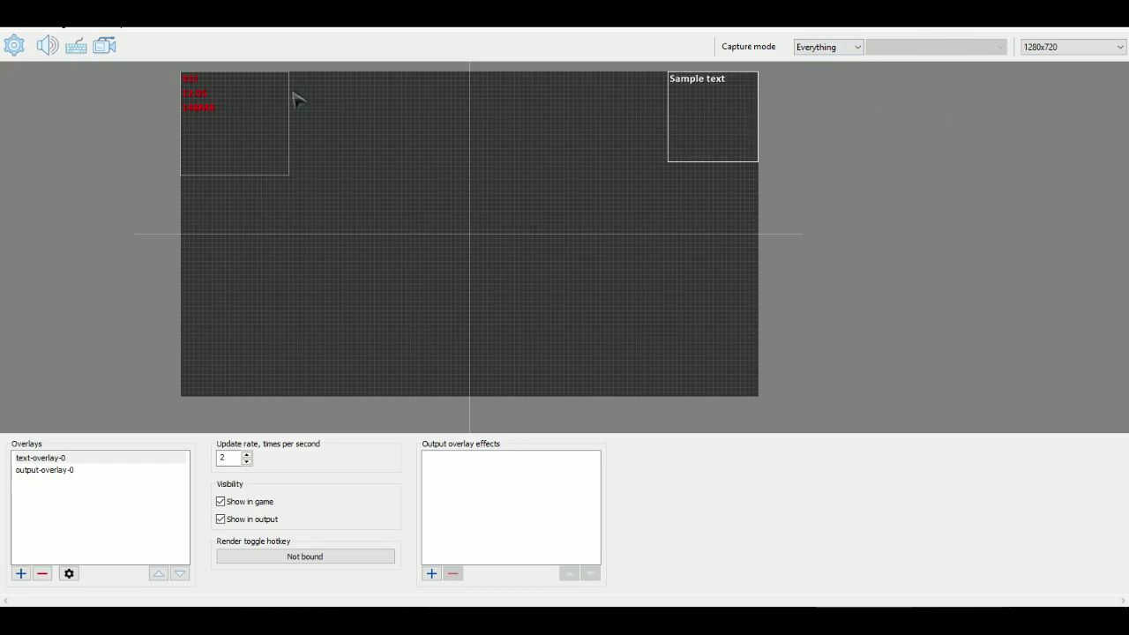
In Recording & Streaming settings, confirm 60 FPS and the H.264 NVidia Encoder
left_click(117, 54)
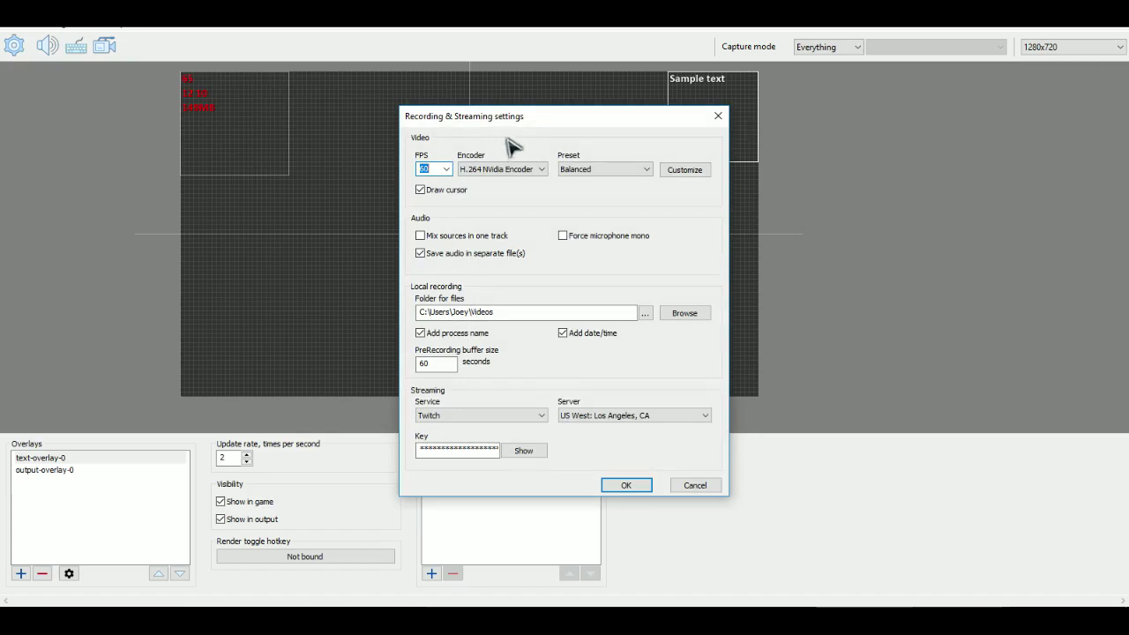
left_click(441, 169)
left_click(447, 169)
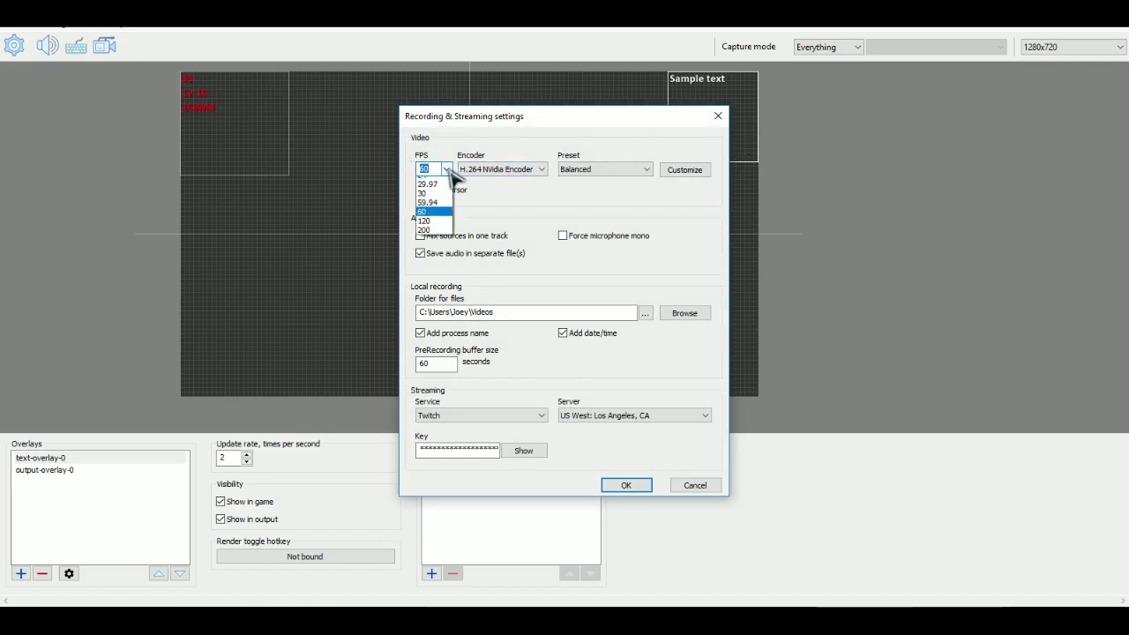
left_click(447, 169)
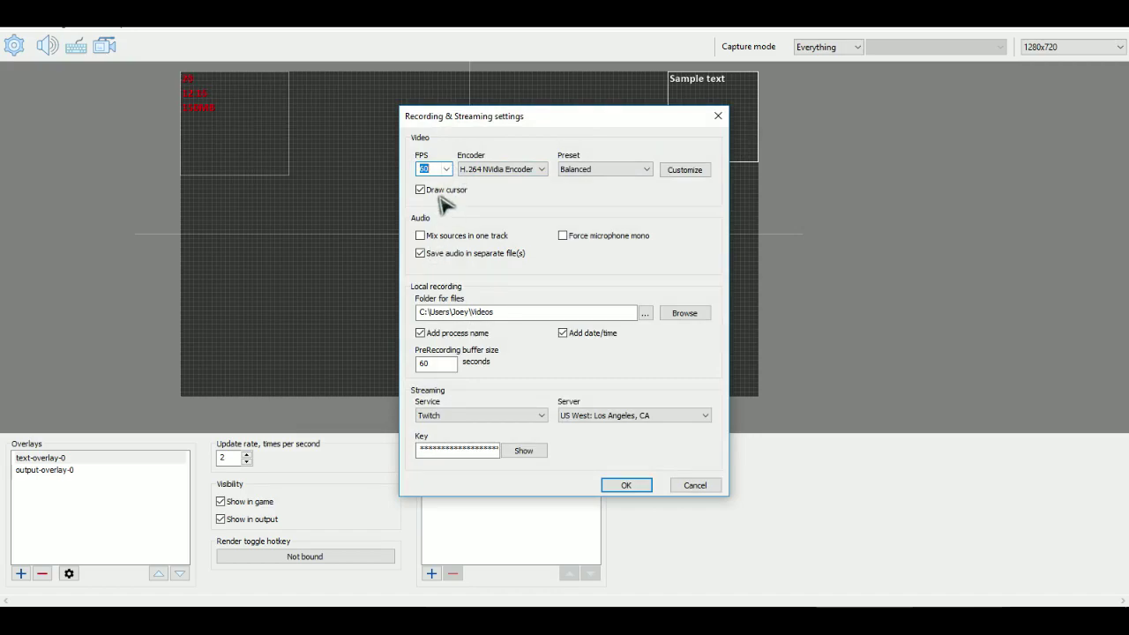
left_click(543, 171)
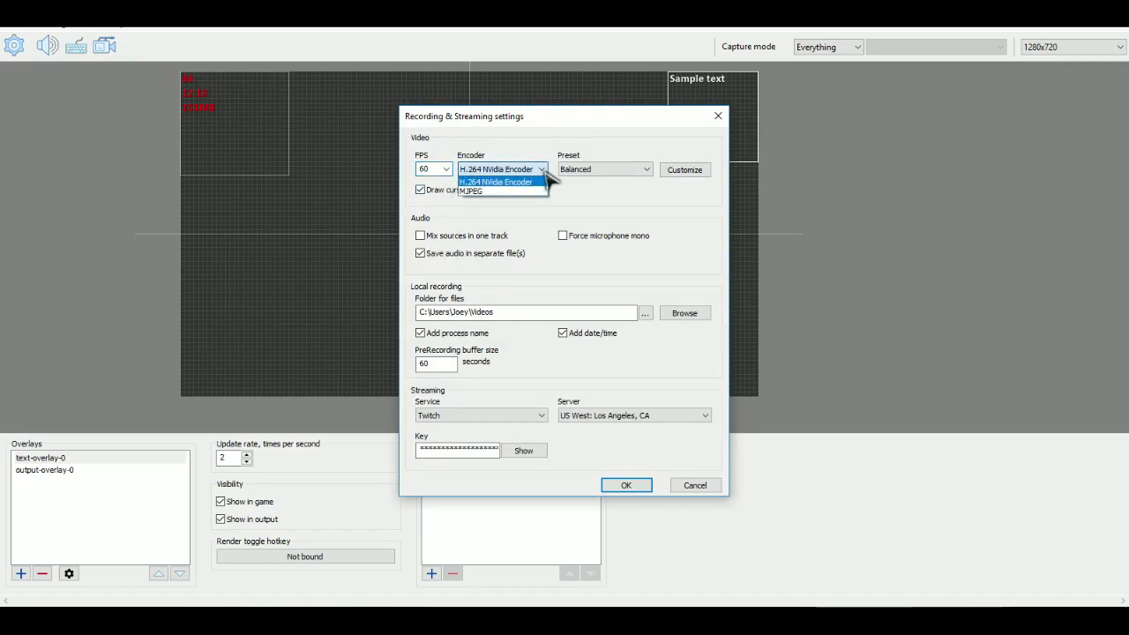
left_click(545, 172)
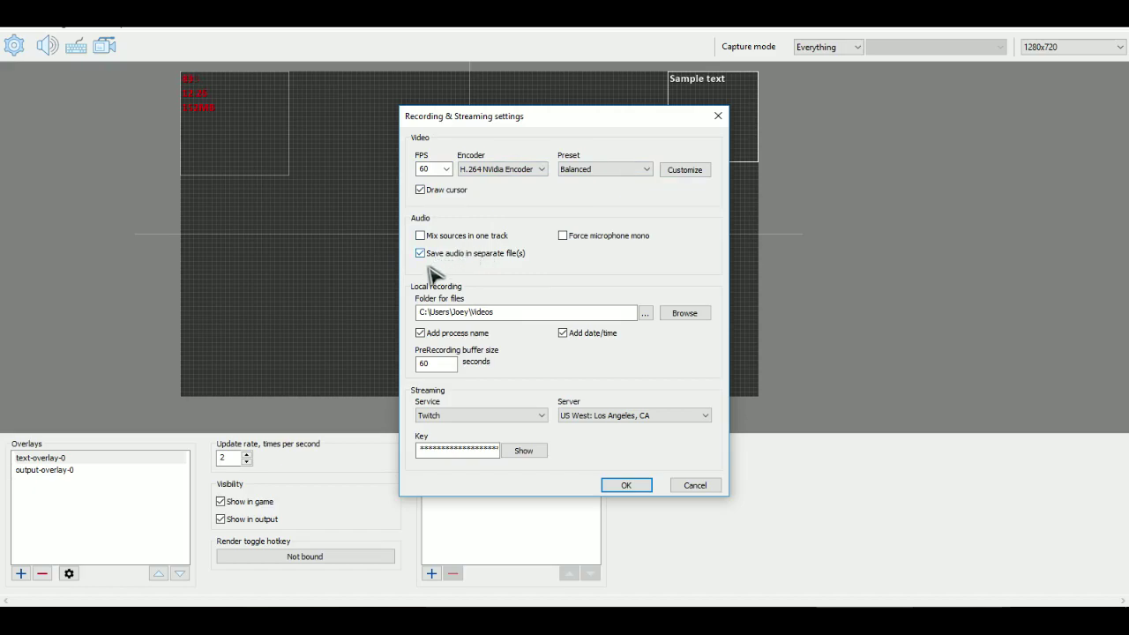
Select the Videos recording folder path in the Folder for files field
left_click(504, 312)
left_click_drag(495, 312, 422, 312)
left_click(530, 313)
left_click_drag(547, 312, 403, 321)
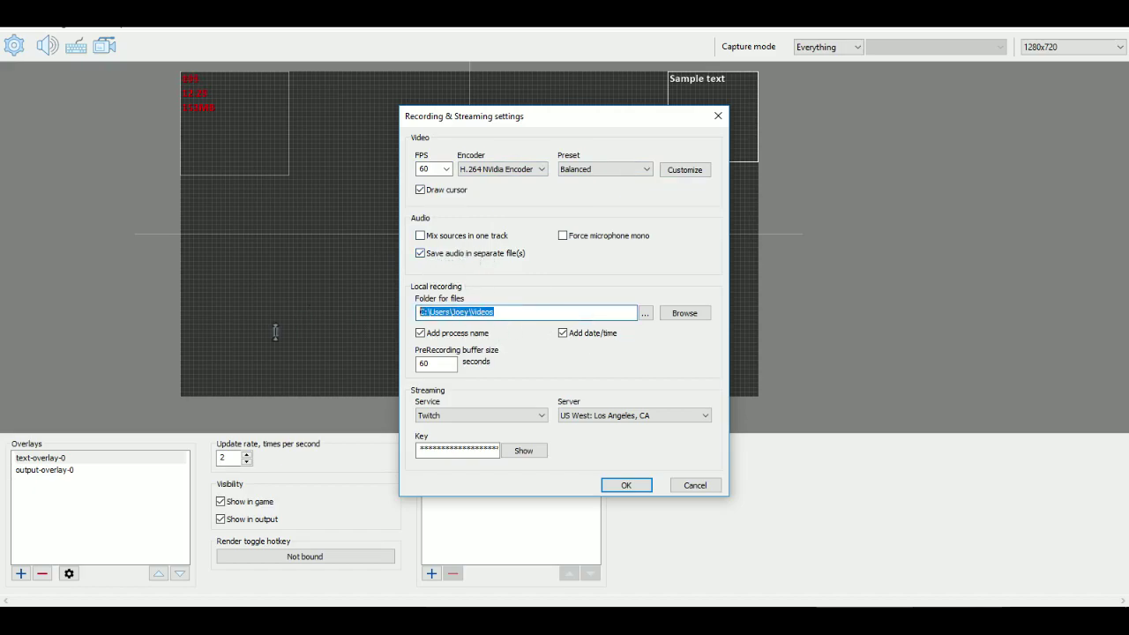
left_click(563, 312)
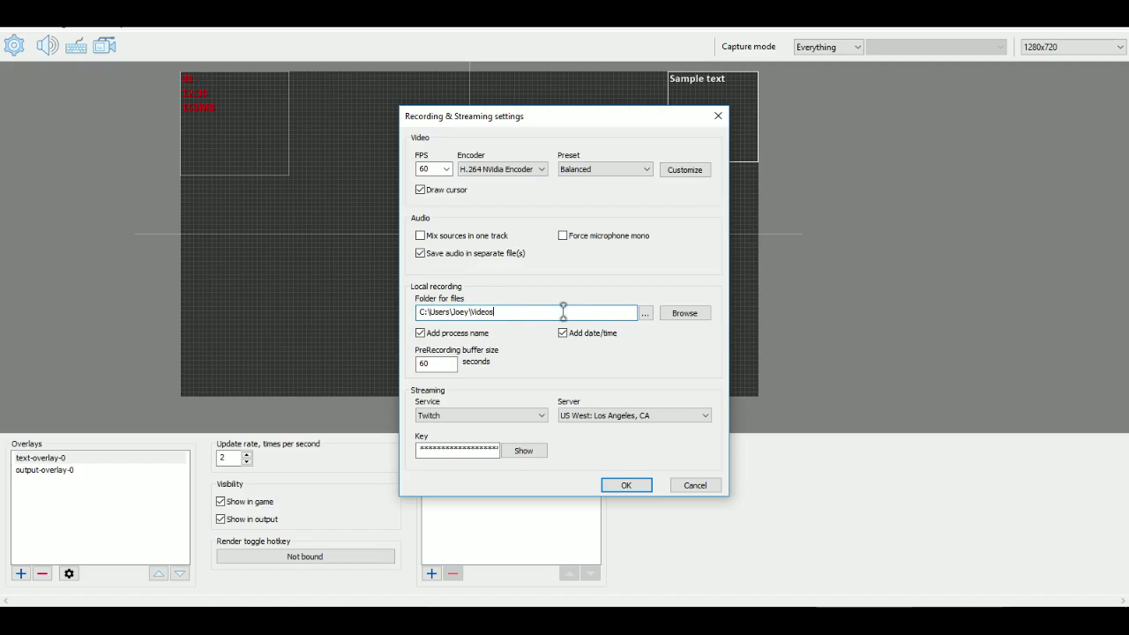
Keep Twitch with the US West: Los Angeles, CA server and accept the settings with OK
left_click(542, 415)
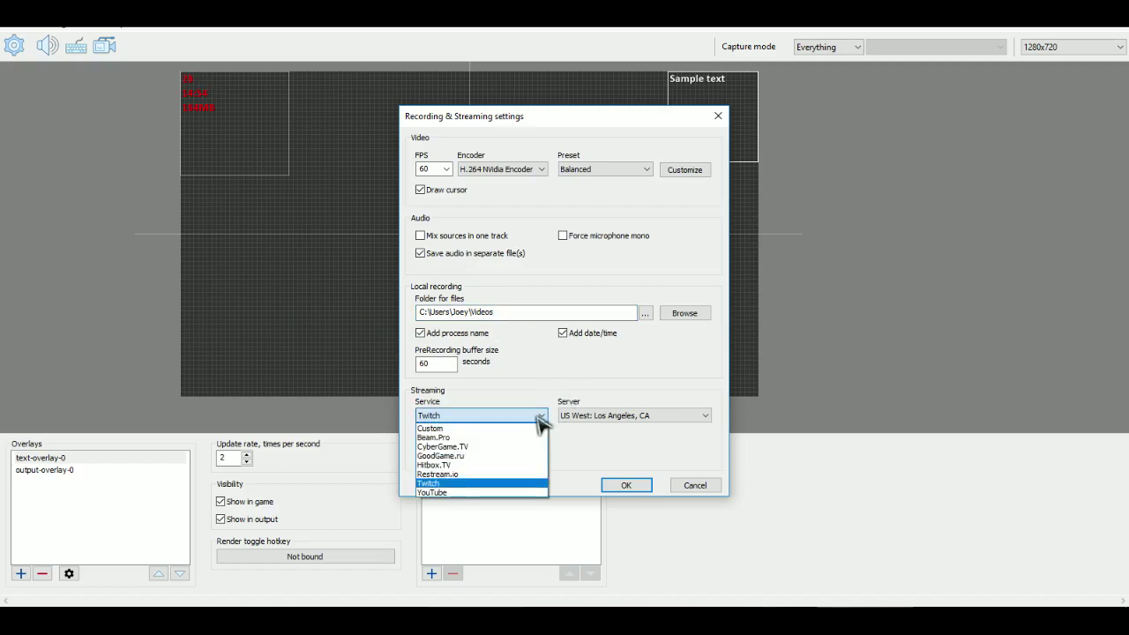
left_click(508, 484)
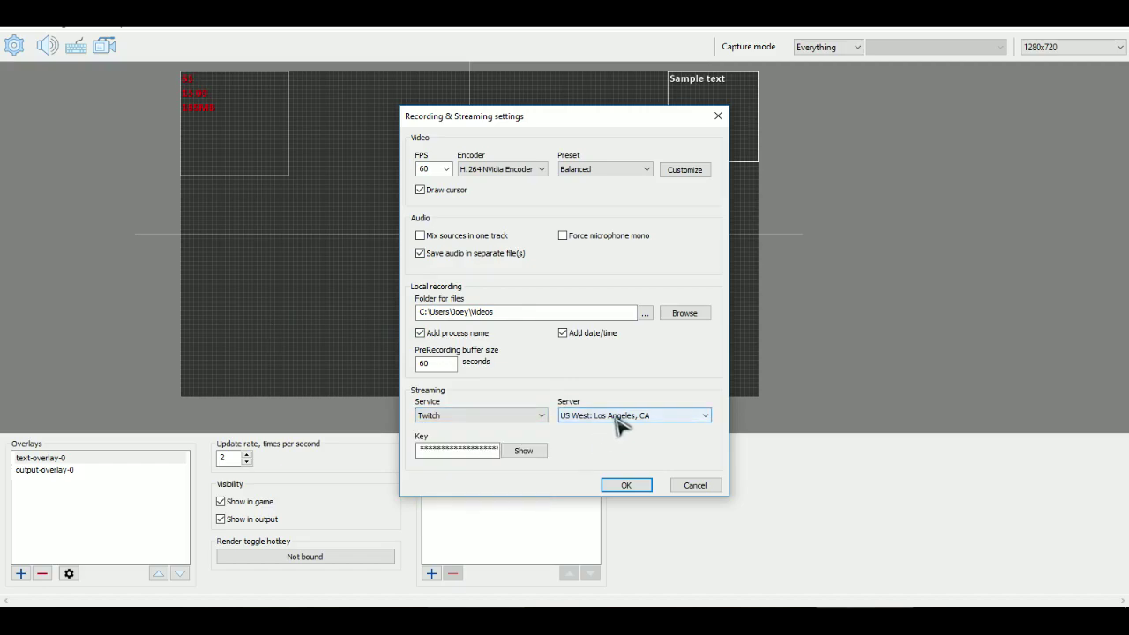
left_click(622, 420)
left_click(617, 419)
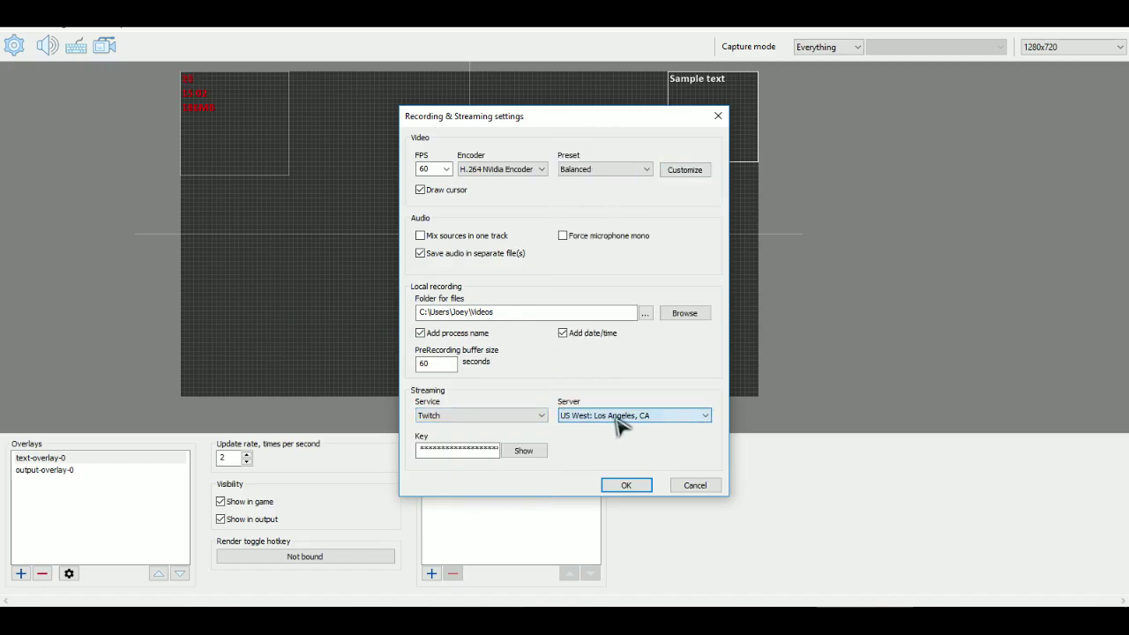
left_click(456, 449)
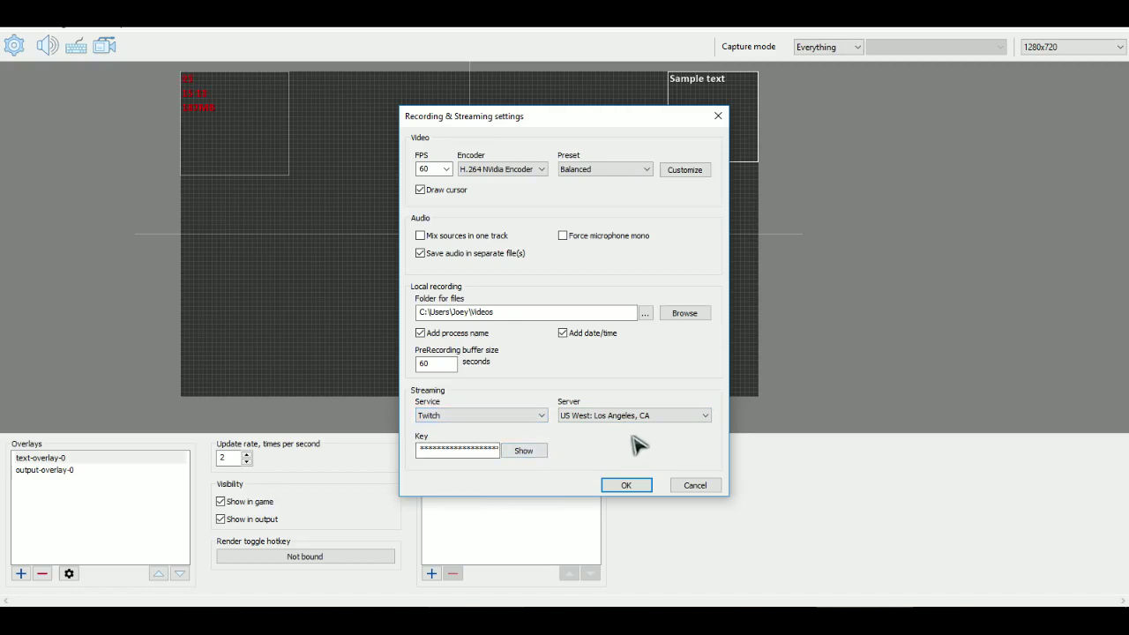
left_click(514, 427)
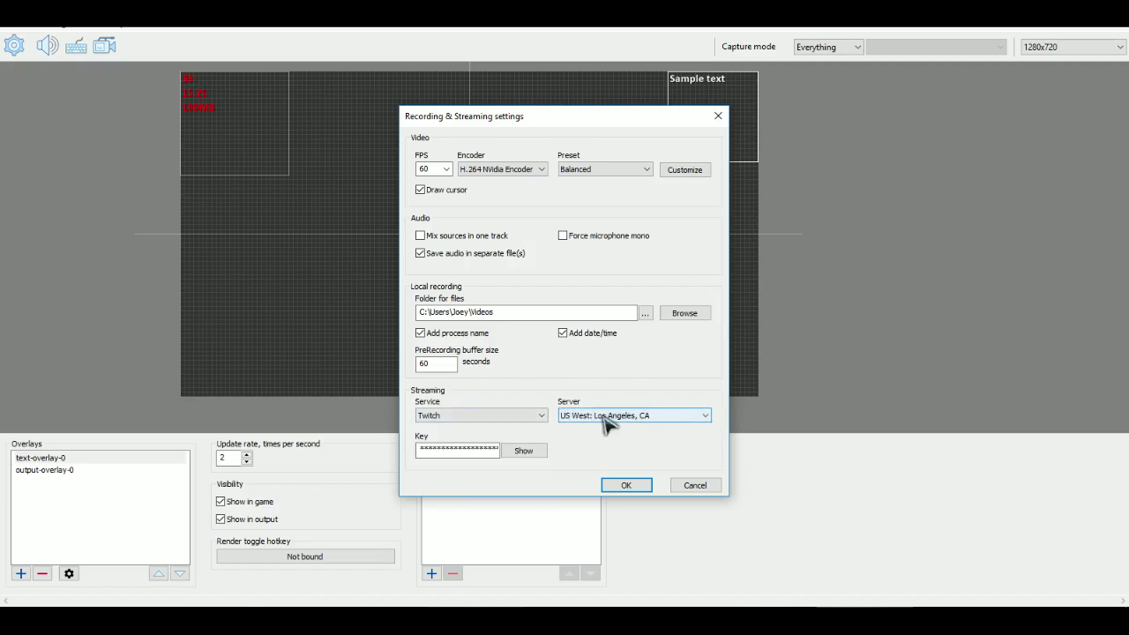
left_click(643, 485)
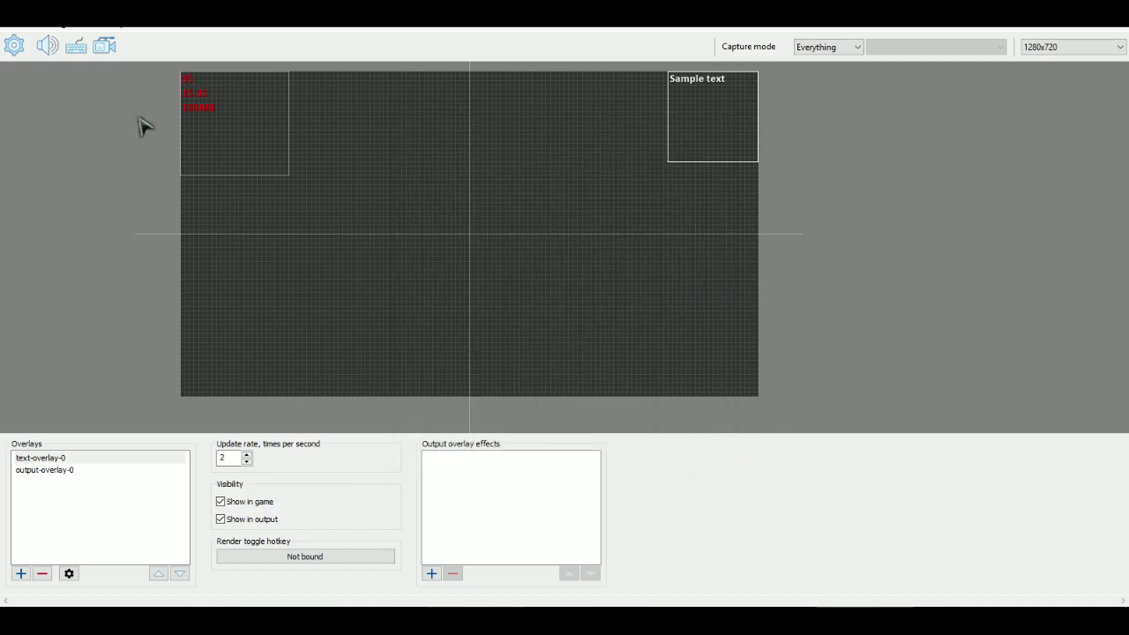
left_click(46, 51)
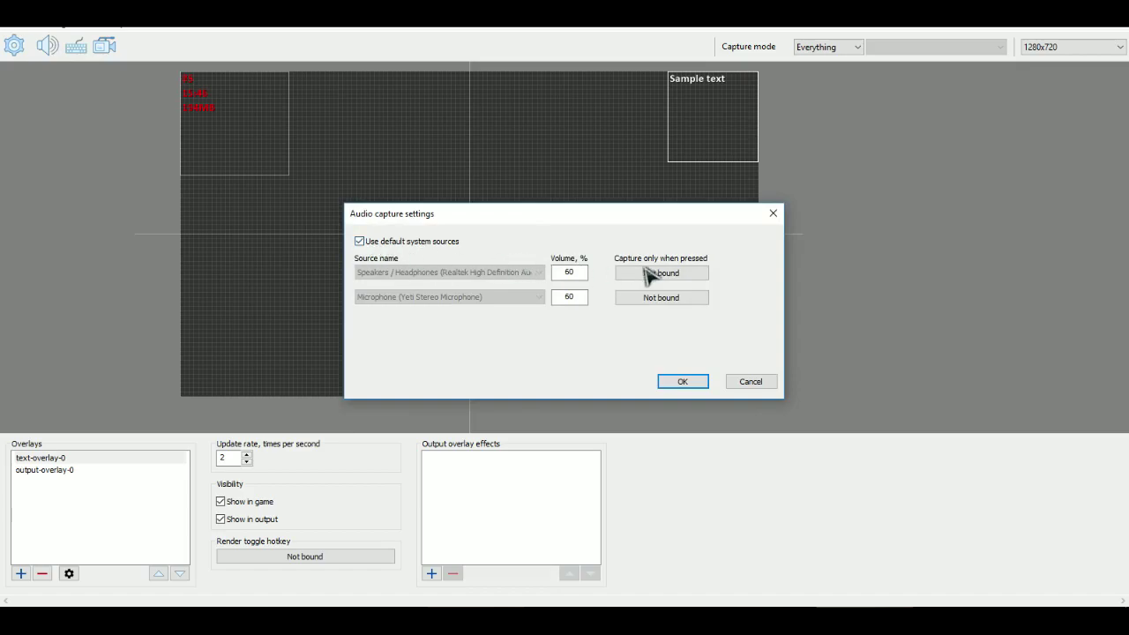
left_click(360, 243)
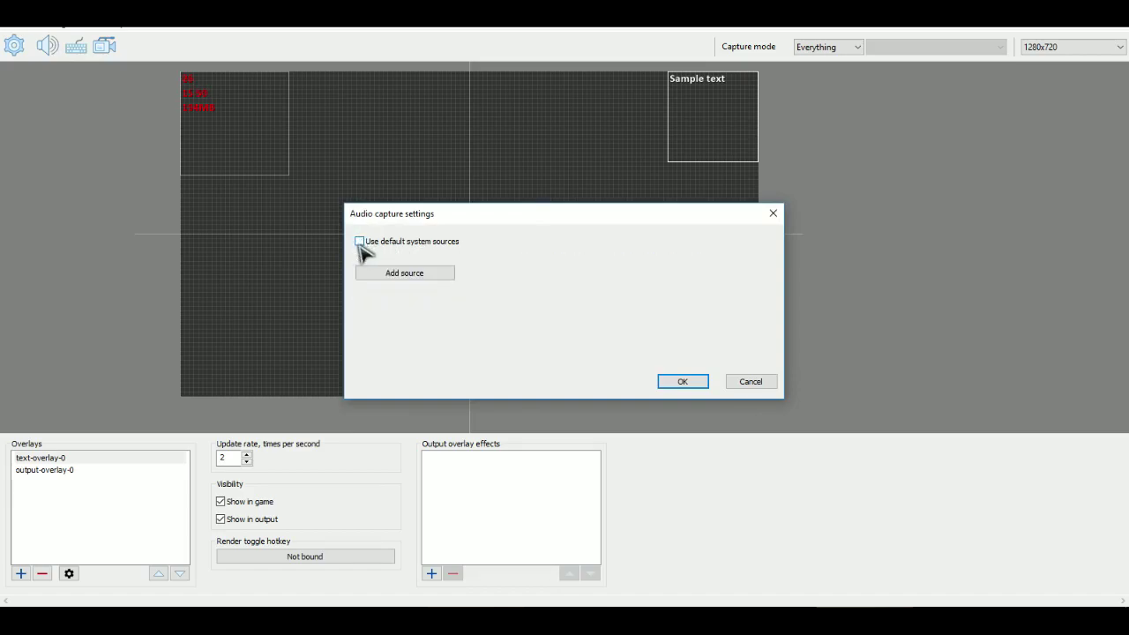
left_click(360, 244)
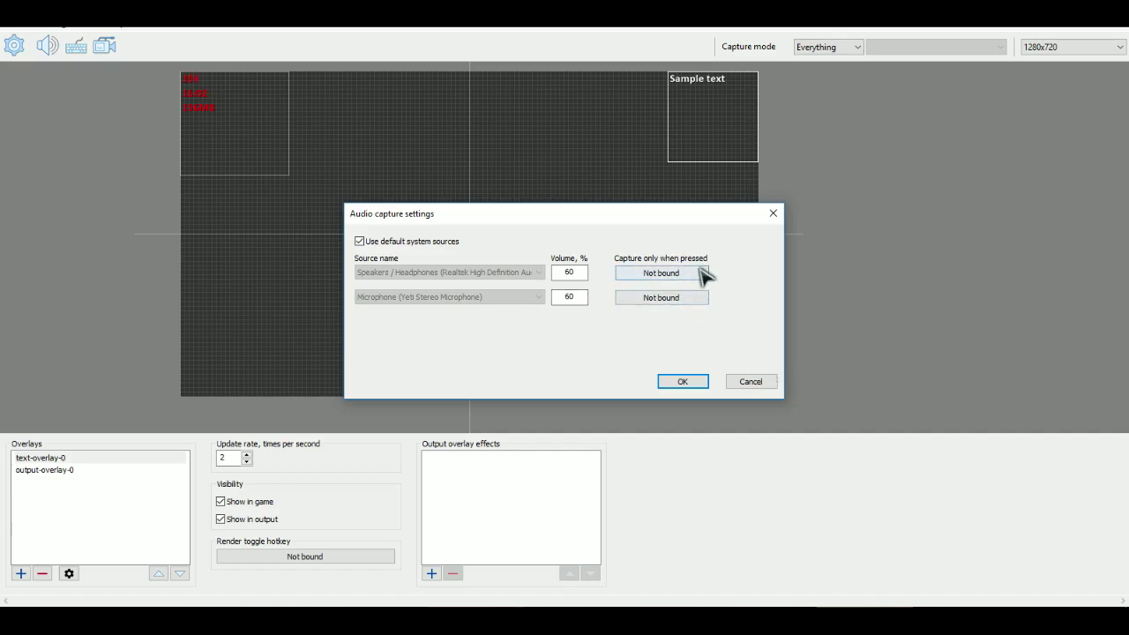
left_click(740, 385)
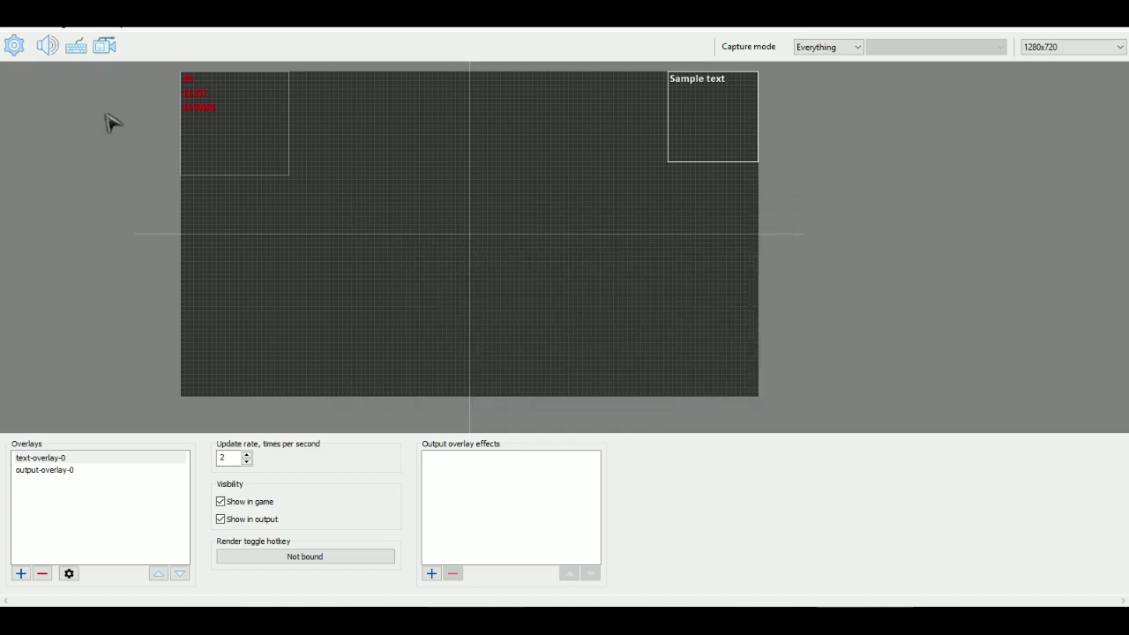
In General settings, tick Overlays auto scaling in a game
left_click(14, 46)
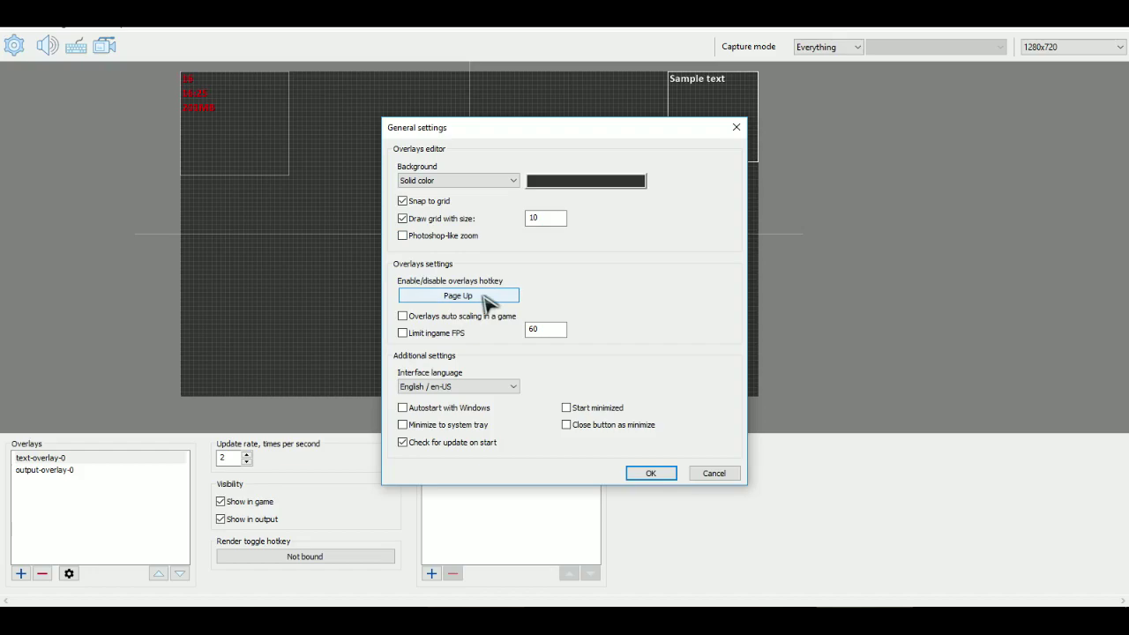
left_click(436, 319)
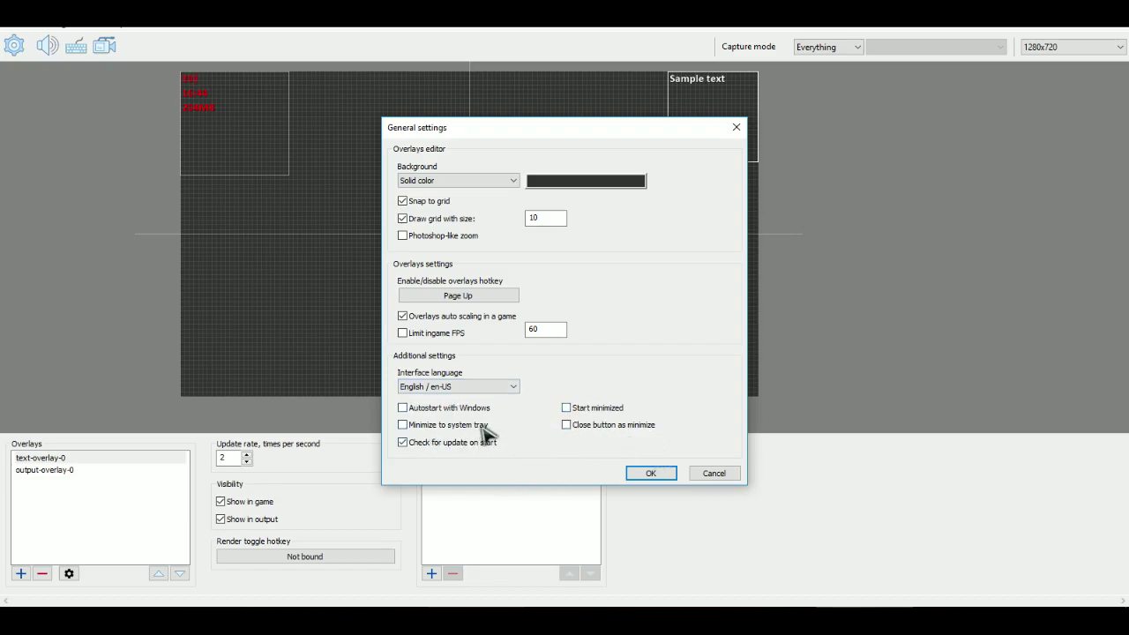
Confirm the General settings, then look through the saved scenes list and close it
left_click(665, 477)
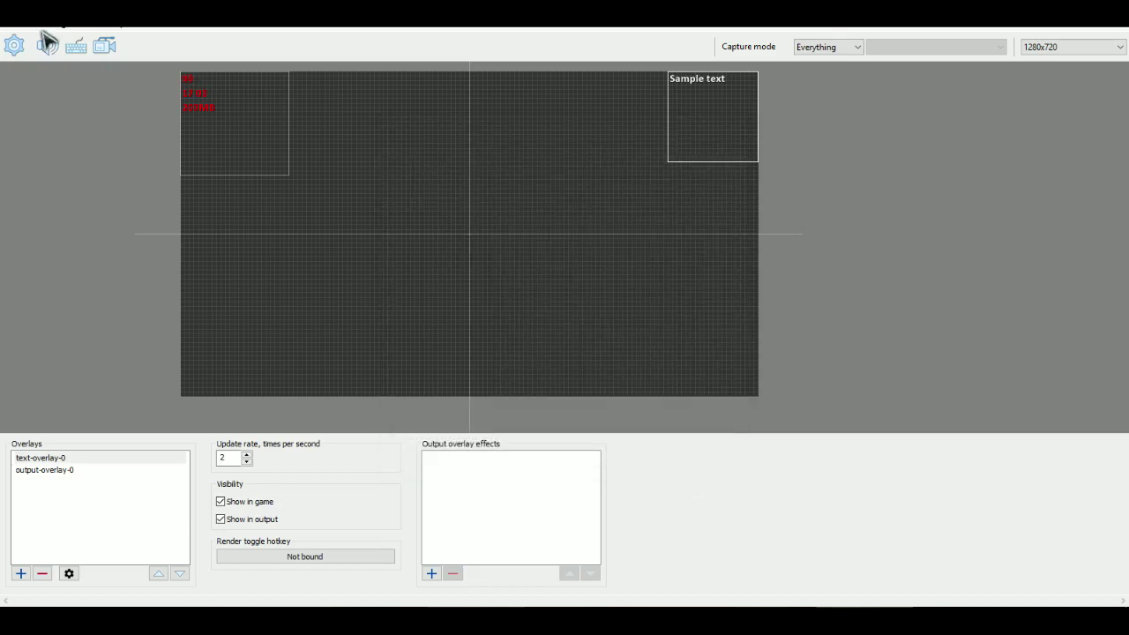
left_click(20, 29)
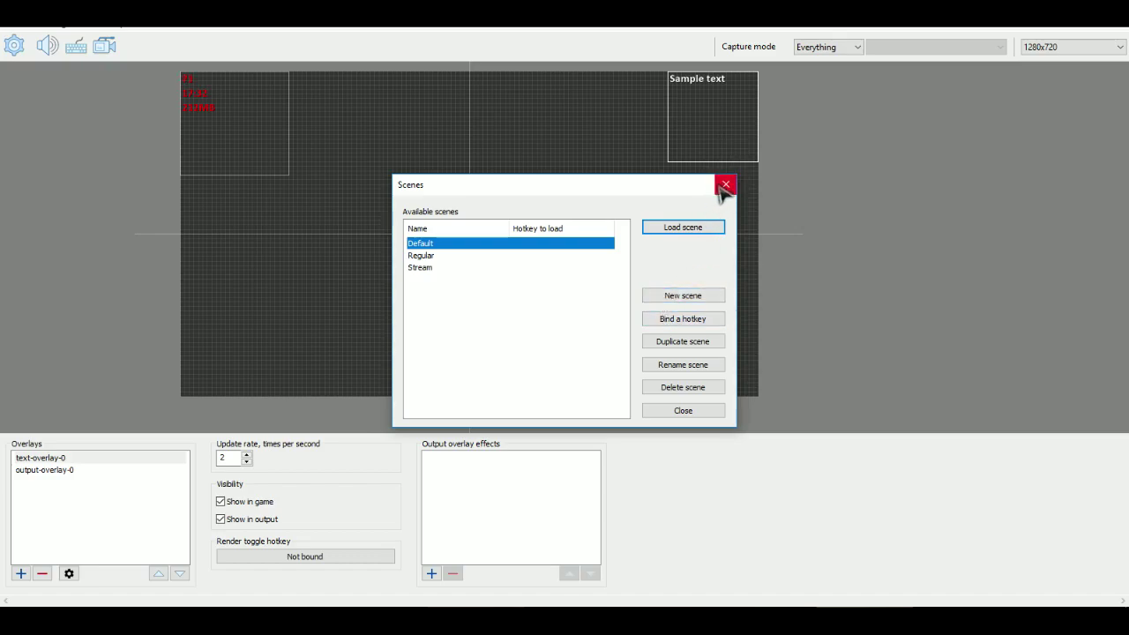
left_click(724, 187)
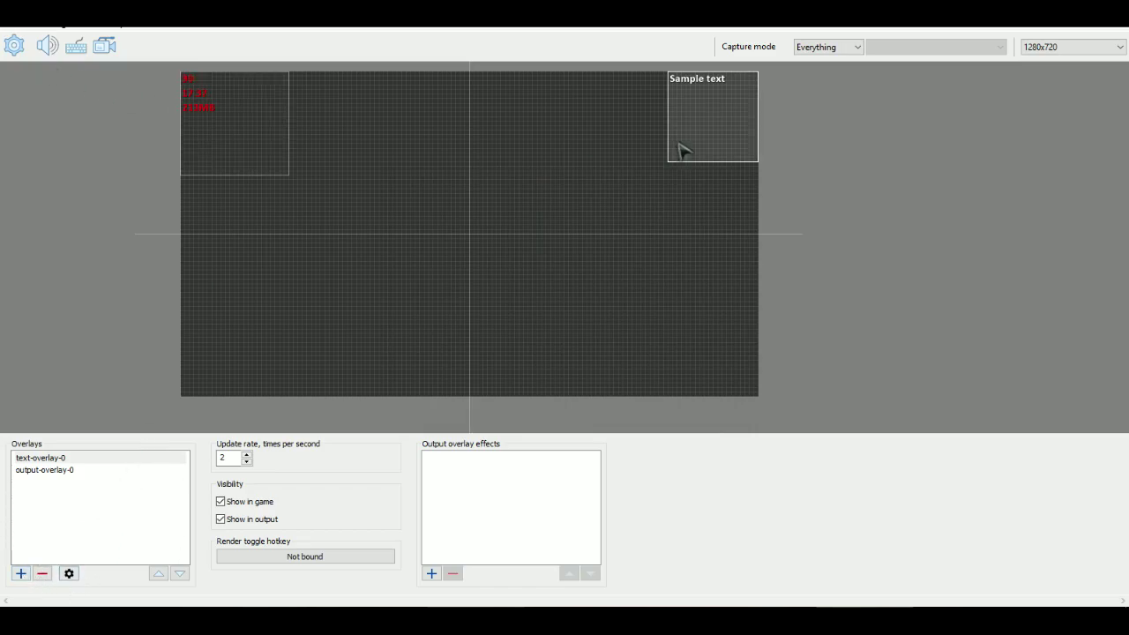
Delete text-overlay-0 and check the Scenes list again before closing it
left_click(43, 575)
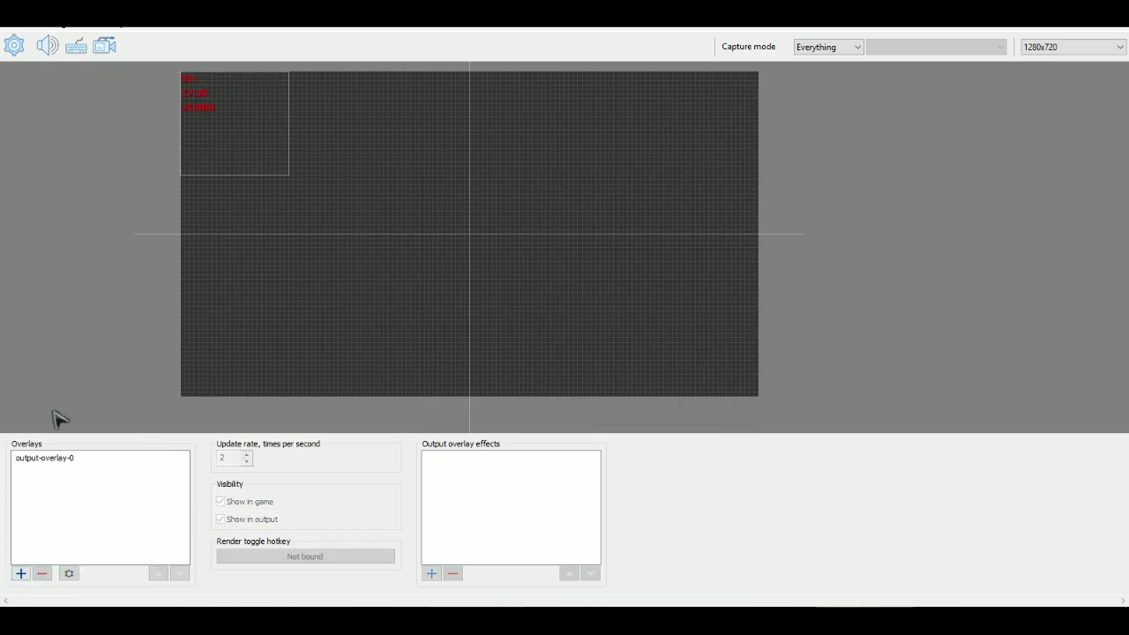
left_click(20, 40)
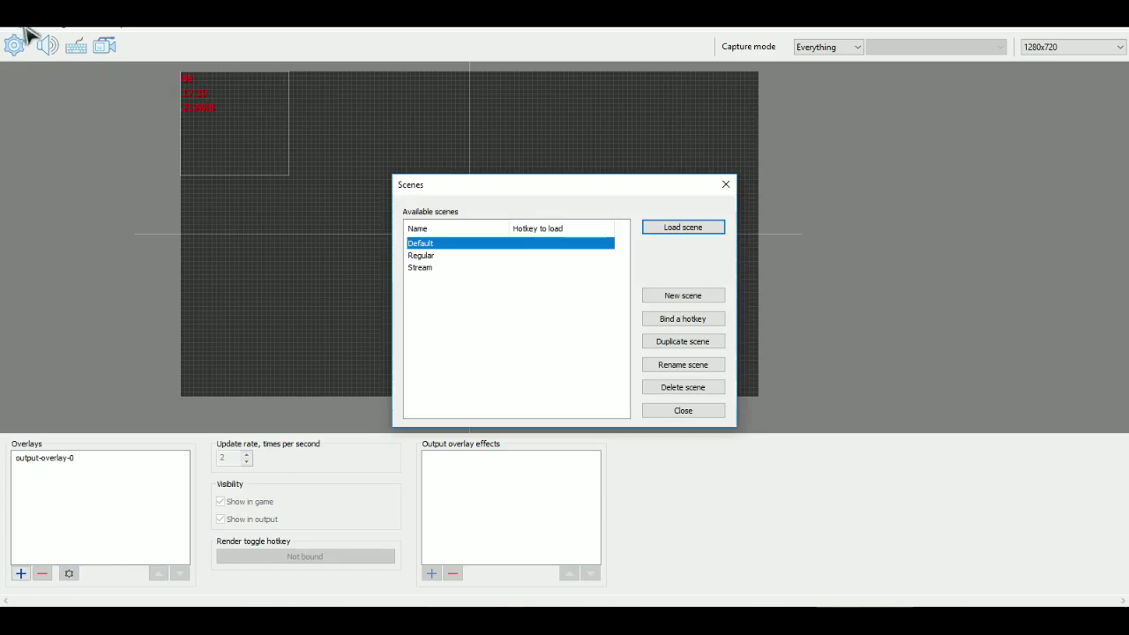
left_click(726, 184)
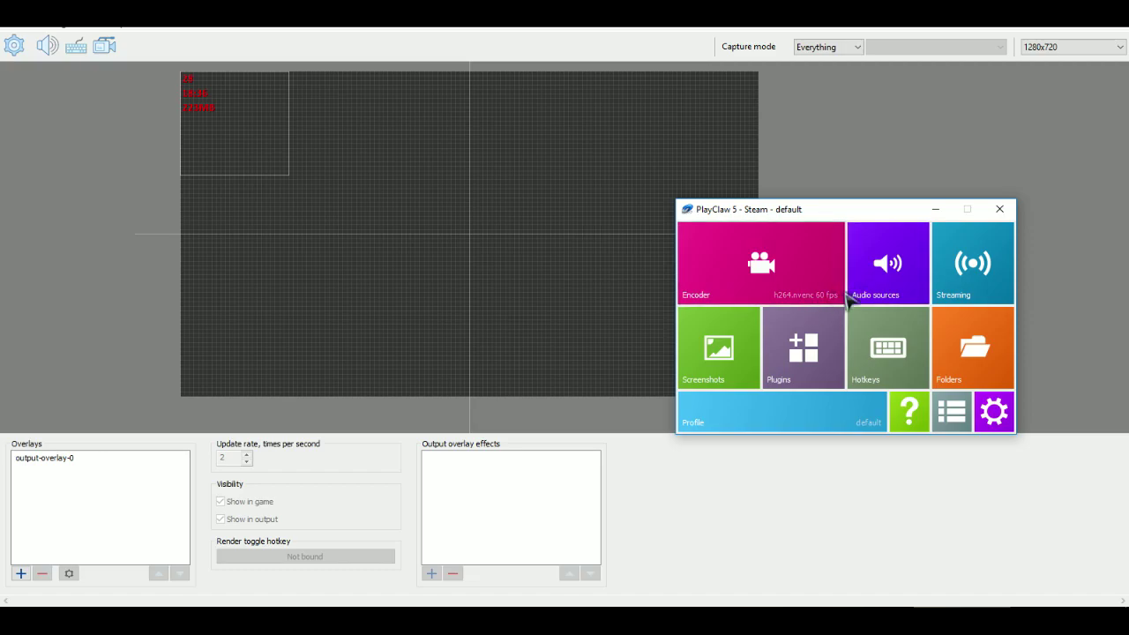
left_click(816, 278)
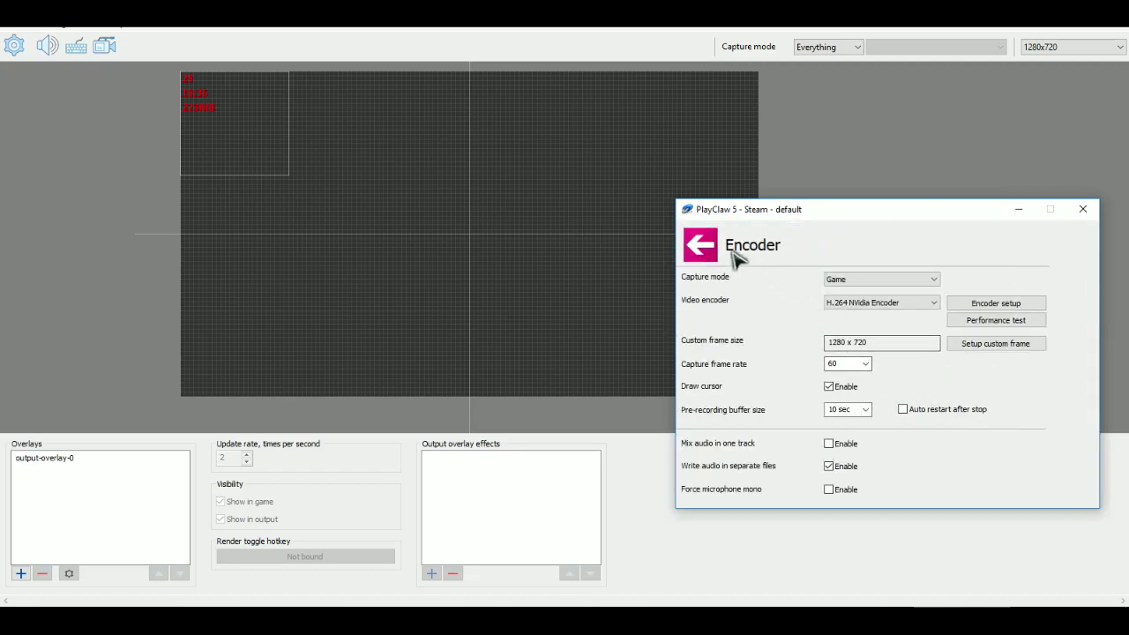
left_click(701, 245)
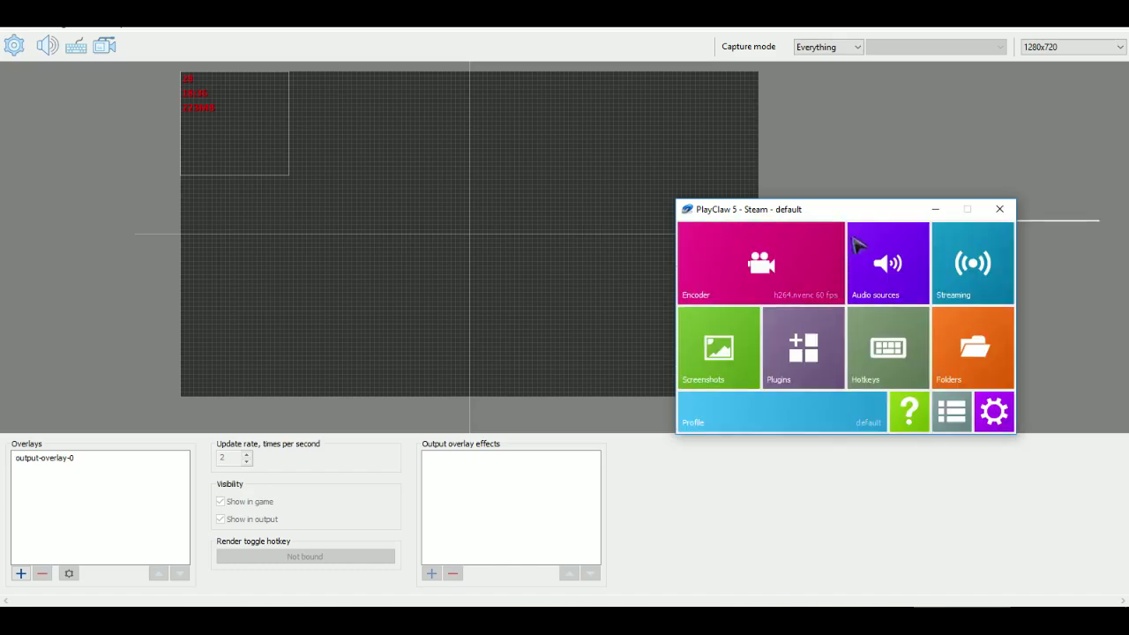
left_click(889, 265)
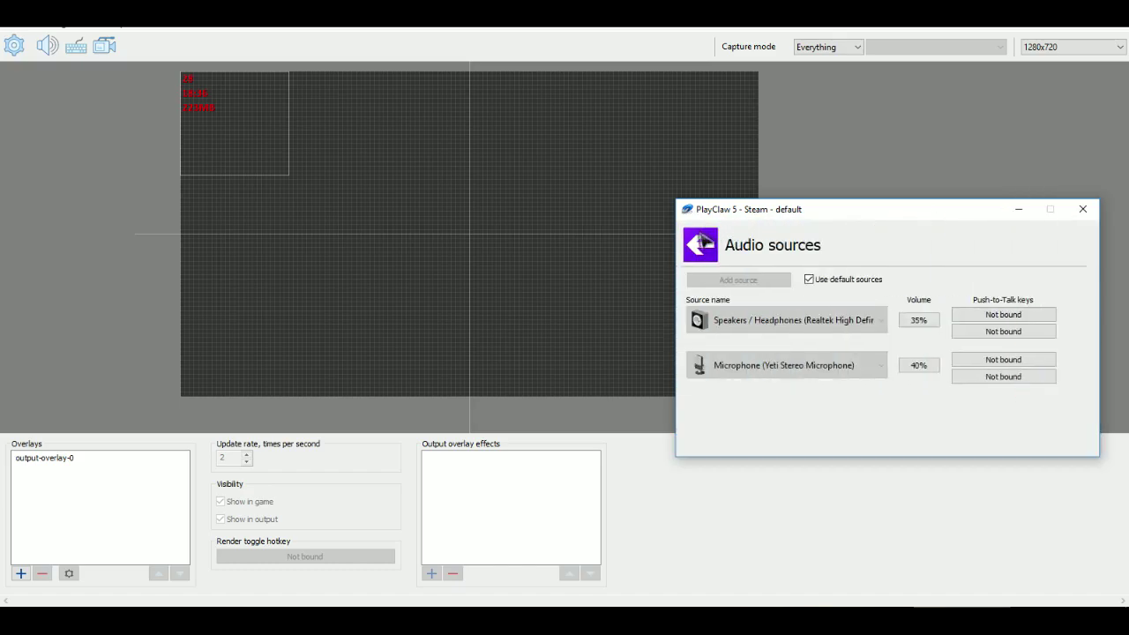
left_click(700, 246)
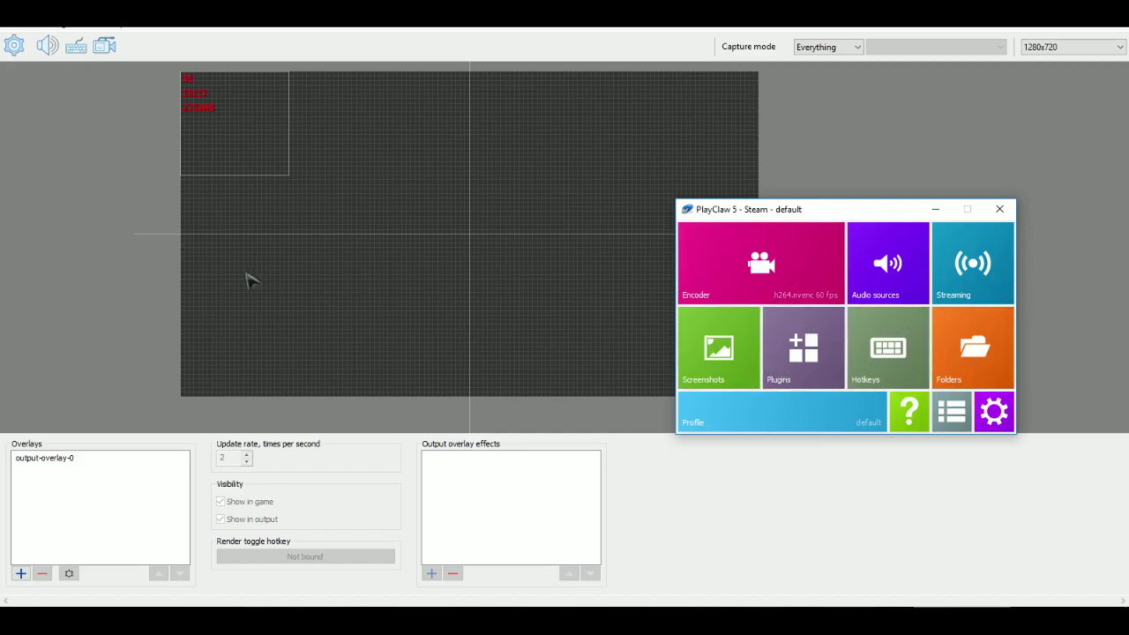
left_click(110, 284)
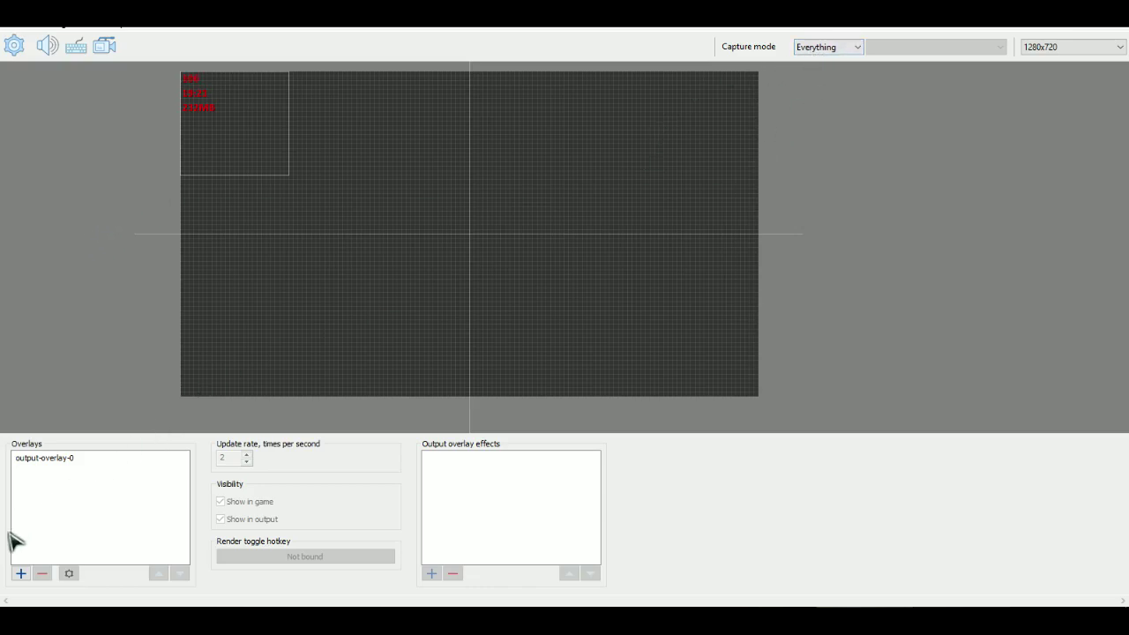
left_click(19, 574)
left_click(1102, 53)
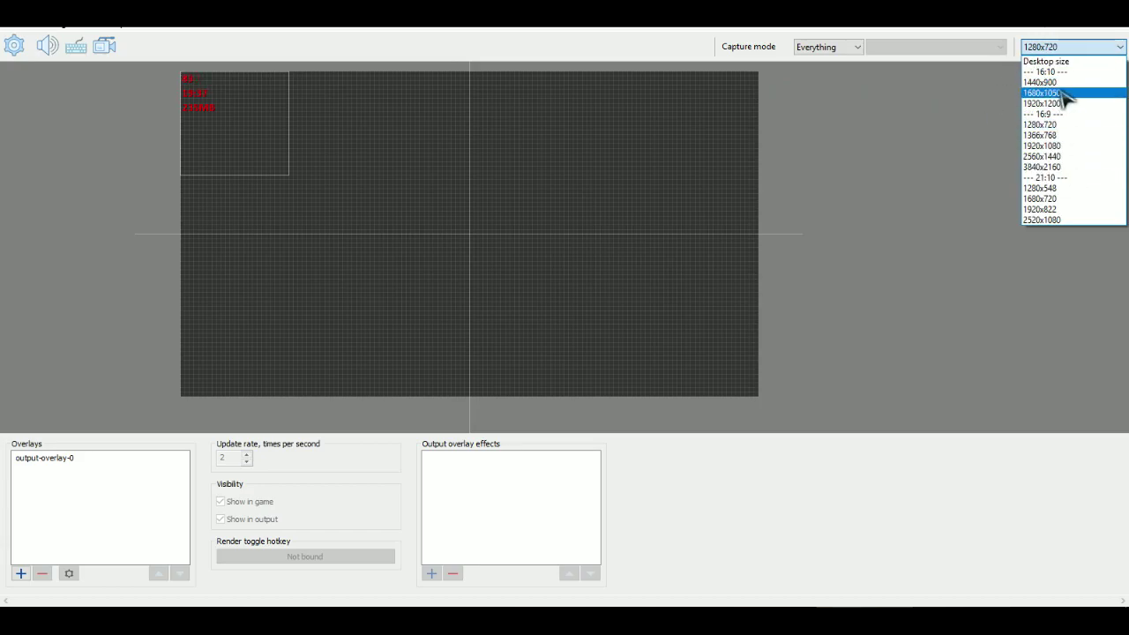
left_click(856, 176)
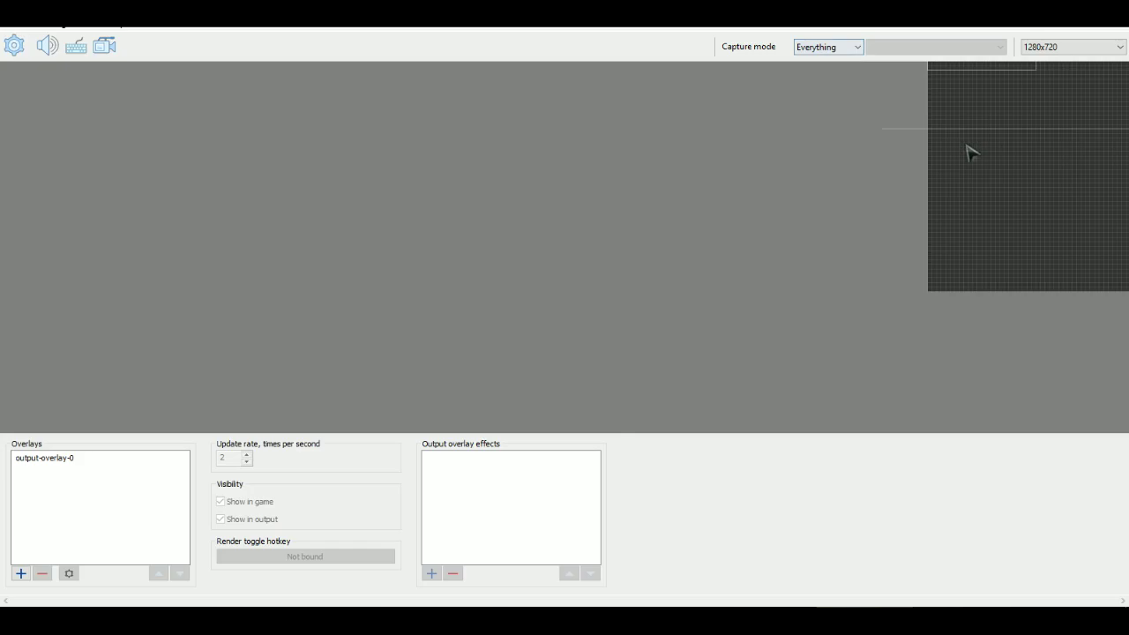
left_click_drag(968, 151, 631, 199)
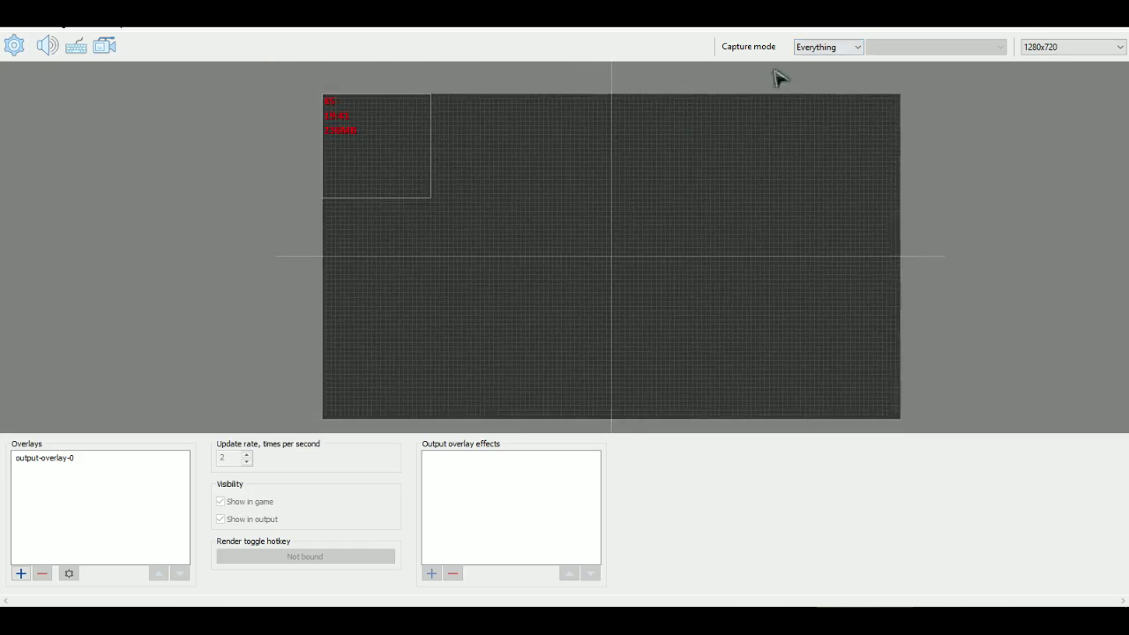
left_click(859, 51)
left_click(863, 47)
left_click_drag(784, 309, 723, 295)
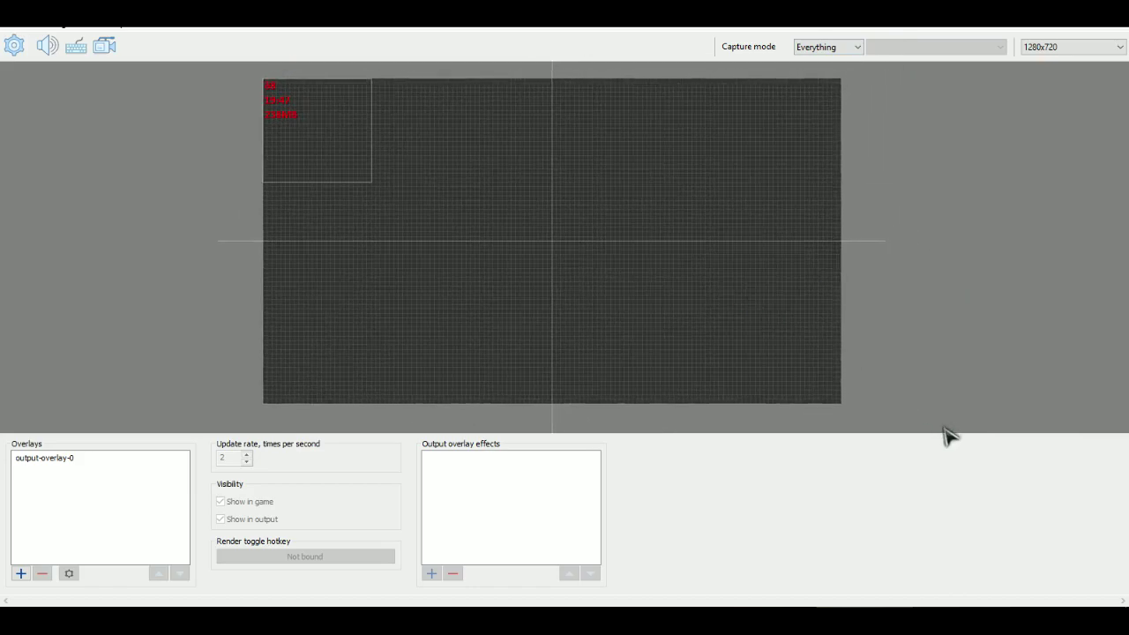
key("alt+Tab")
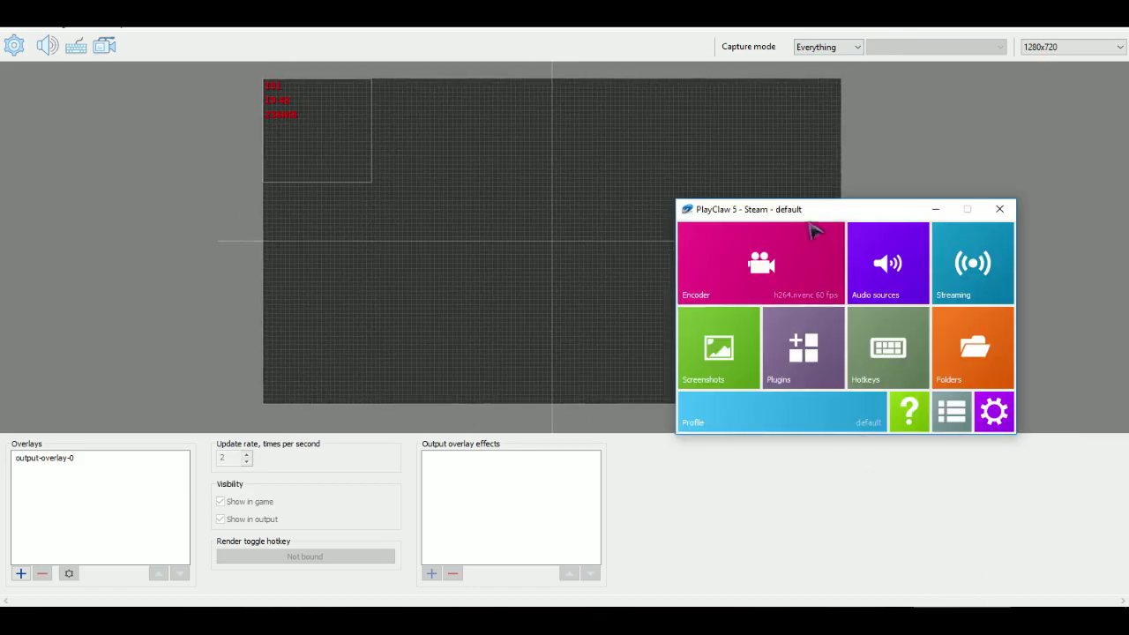
On the Plugins page, select Capture stat overlay and preview all overlays
left_click(802, 350)
left_click(752, 298)
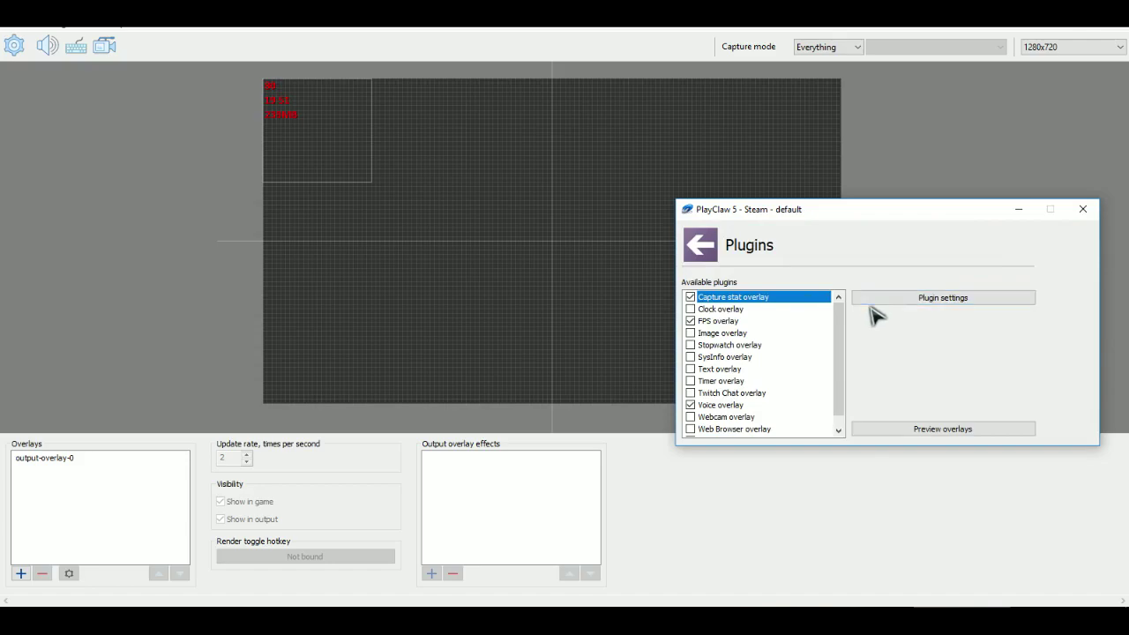
left_click(943, 430)
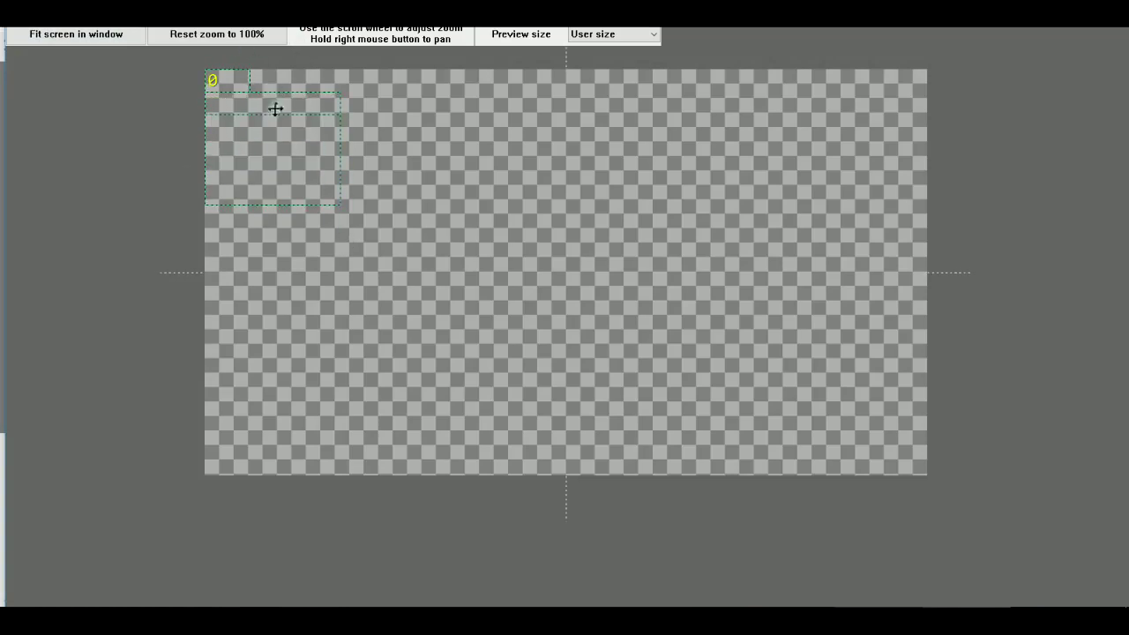
key("Escape")
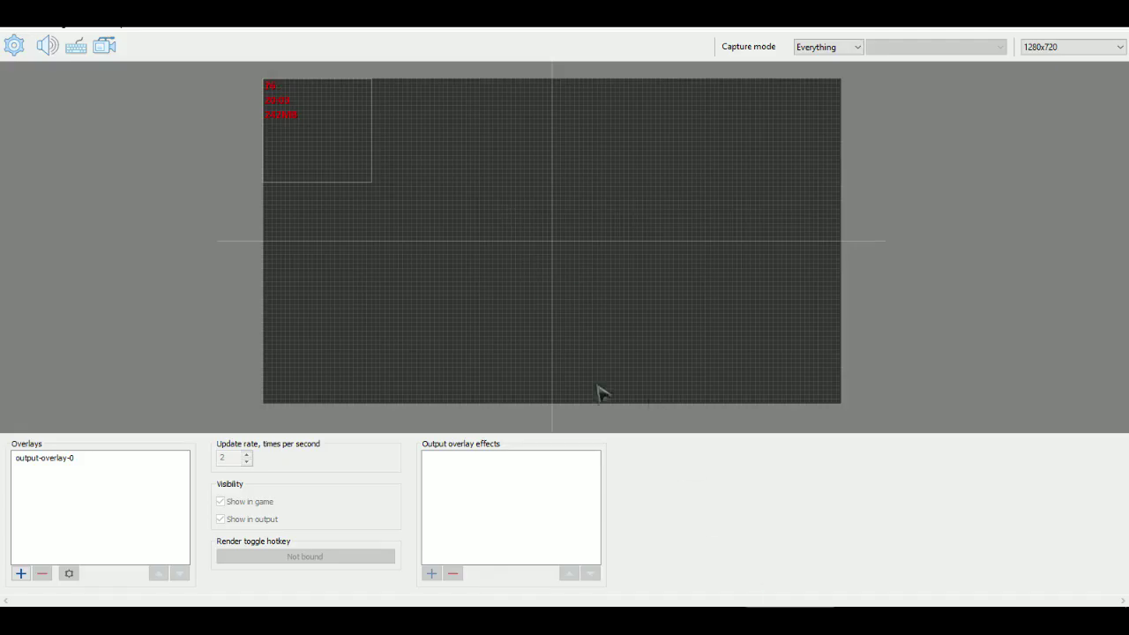
double_click(781, 265)
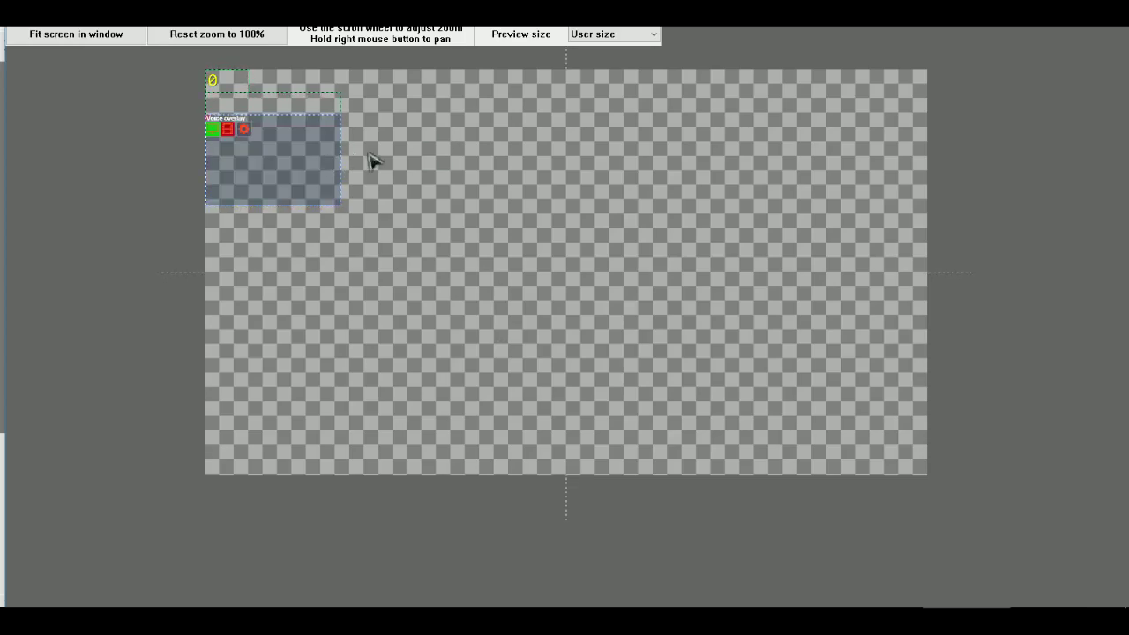
scroll(327, 149, "up", 2)
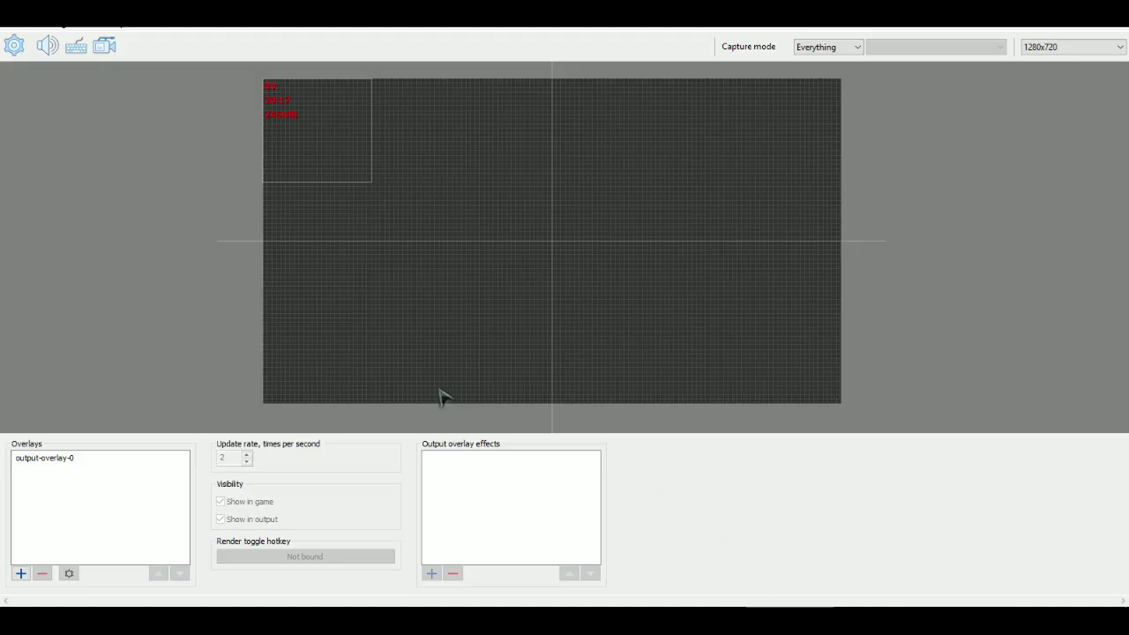
Open the Capture stat overlay's settings, cancel them, and preview the overlays once more
left_click(319, 177)
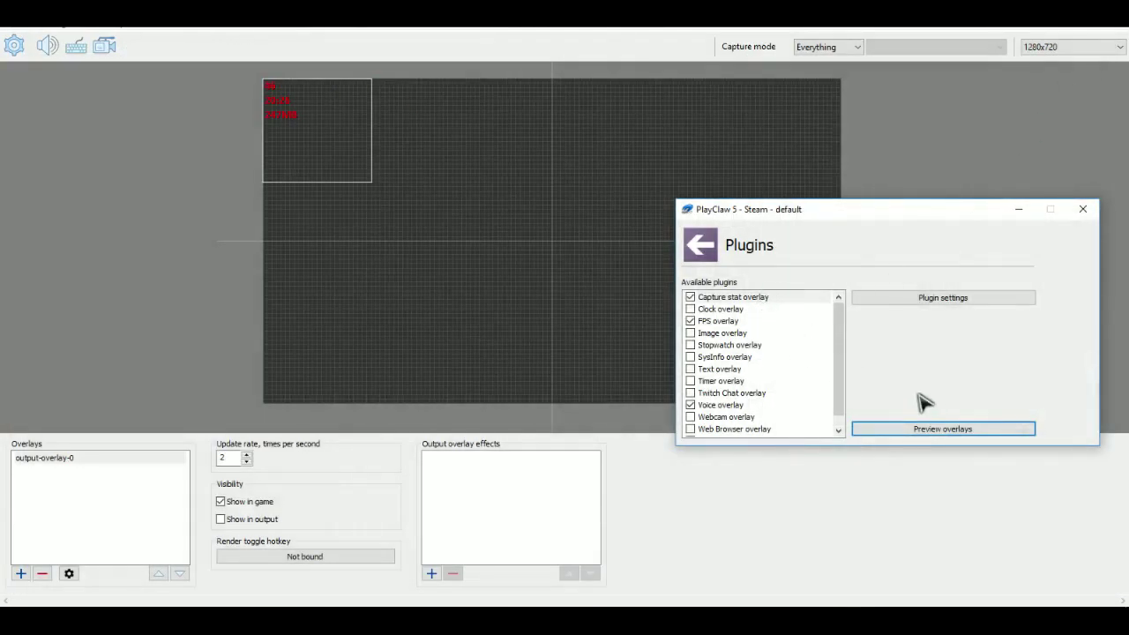
left_click(950, 300)
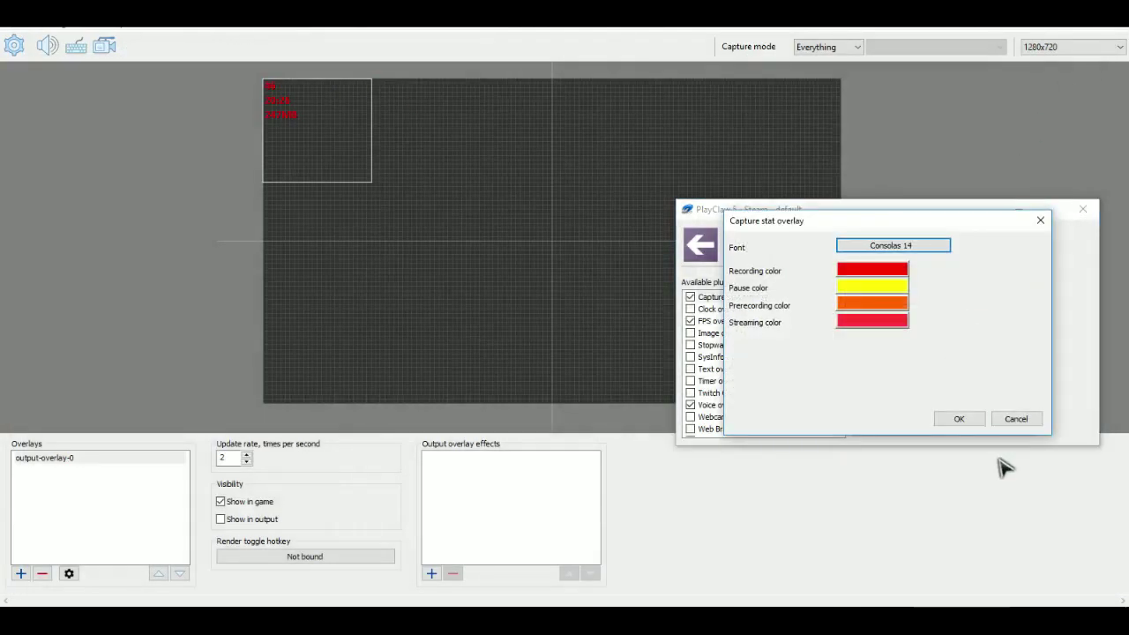
left_click(1016, 420)
left_click(995, 433)
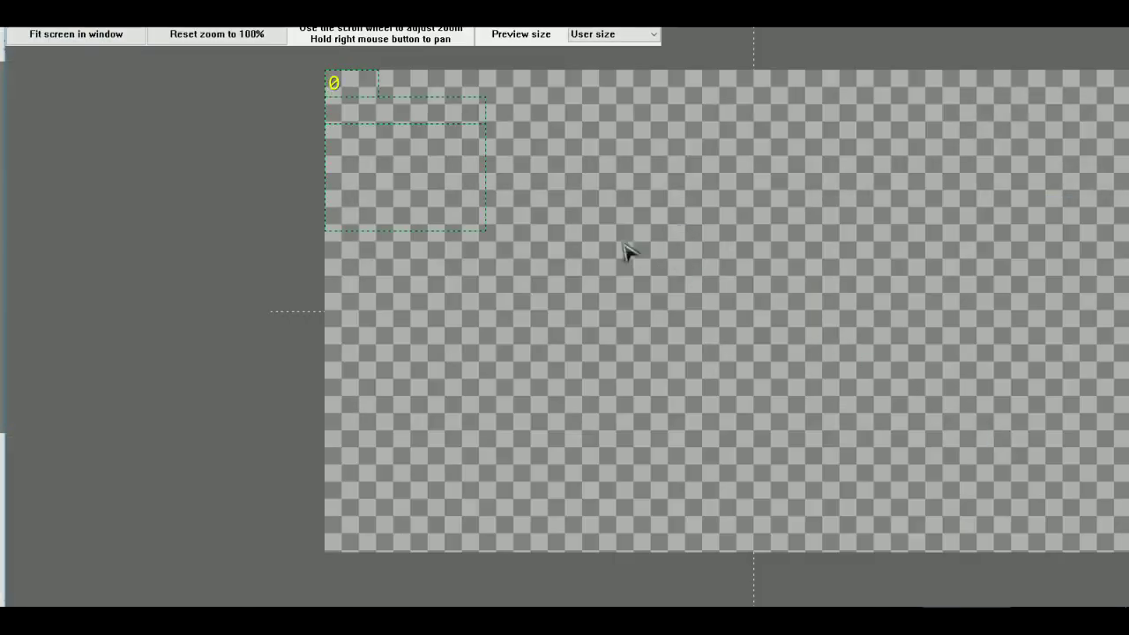
mouse_move(368, 74)
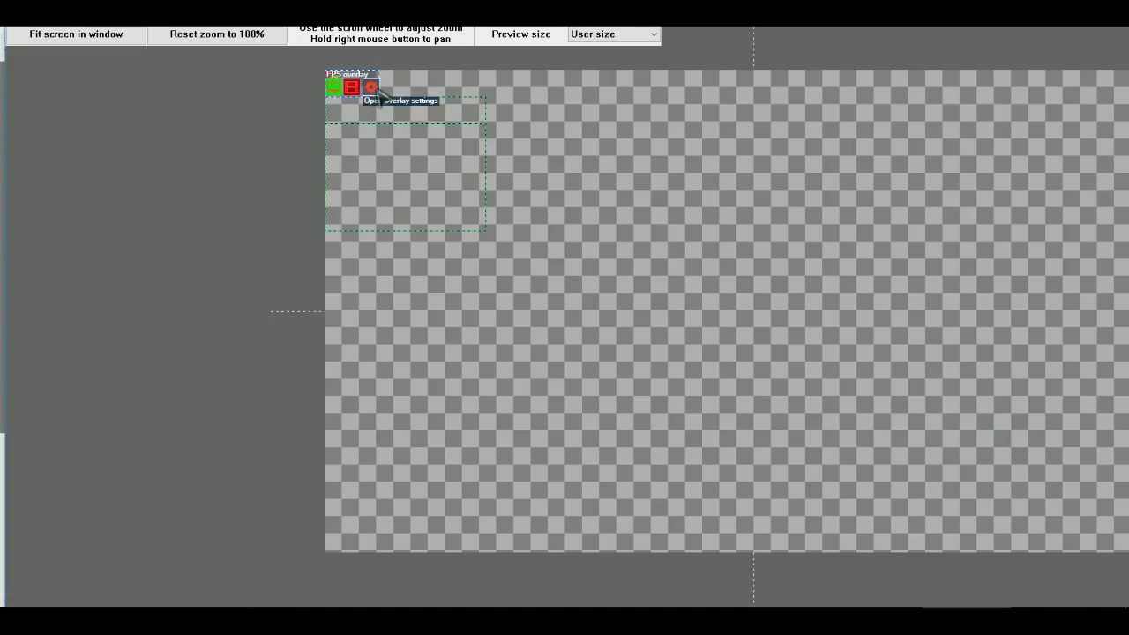
key("Escape")
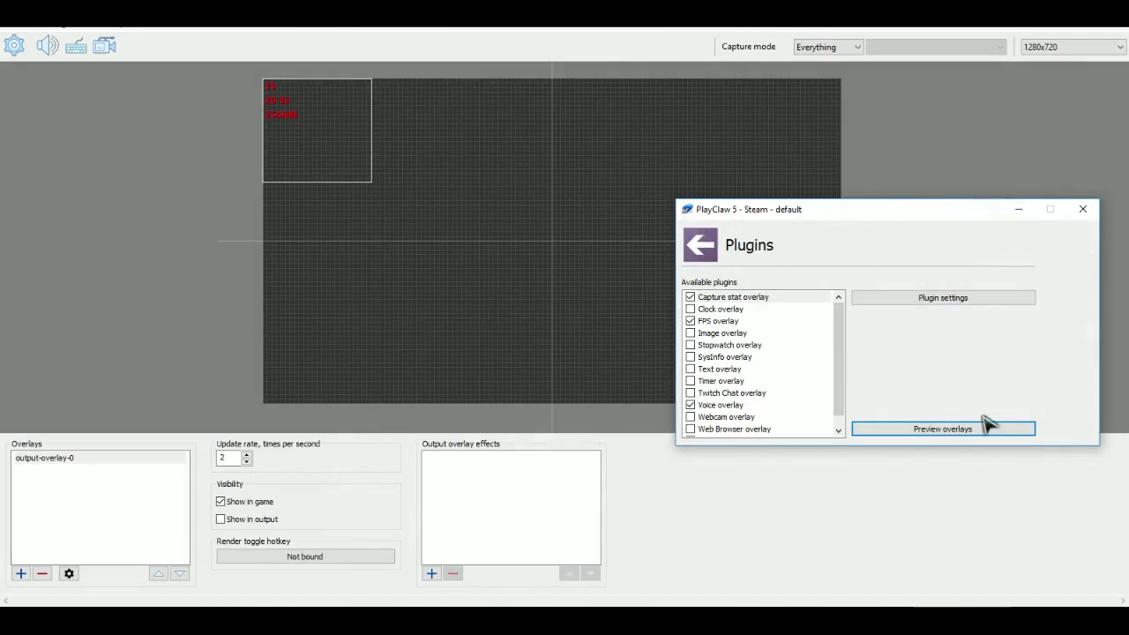
Raise PlayClaw 5's Speakers/Headphones volume from 35% to 40%, matching the microphone
left_click(701, 247)
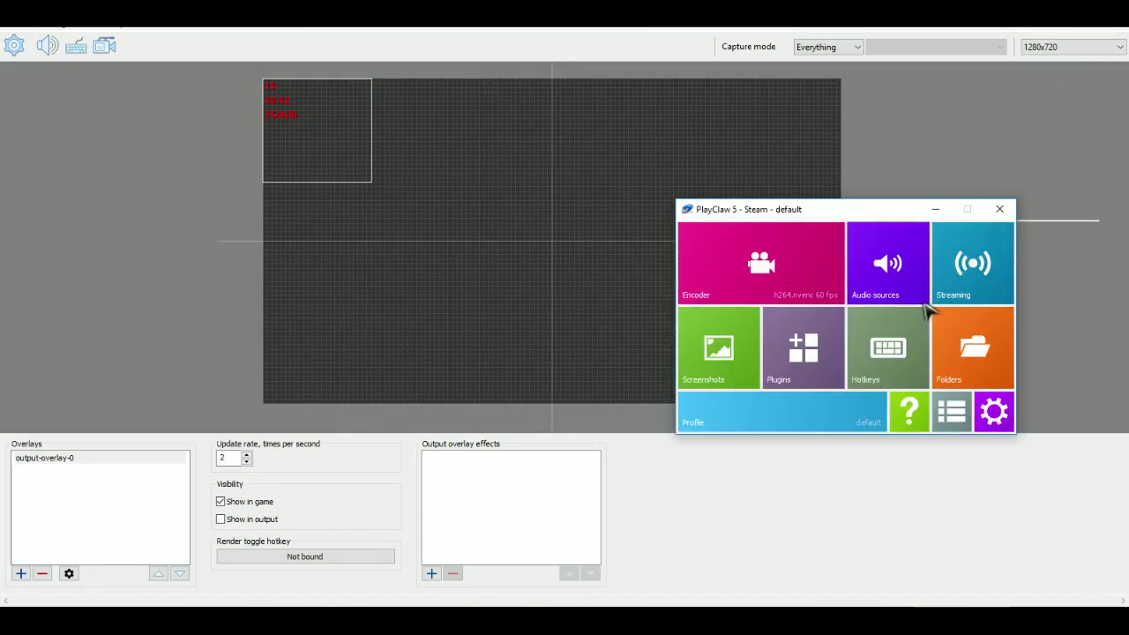
left_click(887, 284)
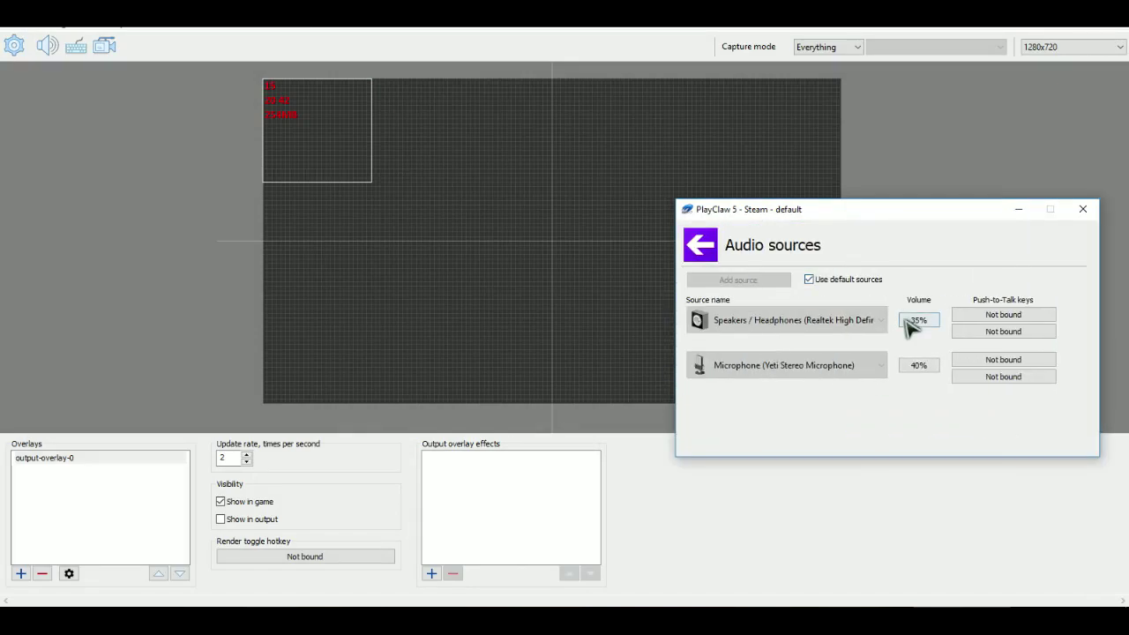
left_click(917, 322)
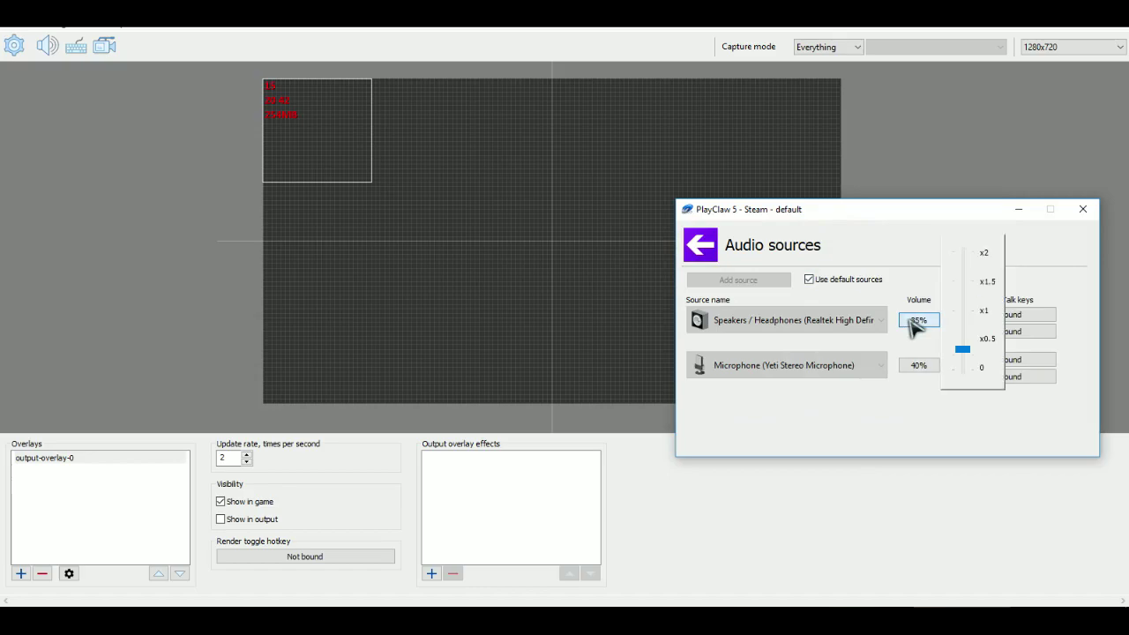
left_click(705, 248)
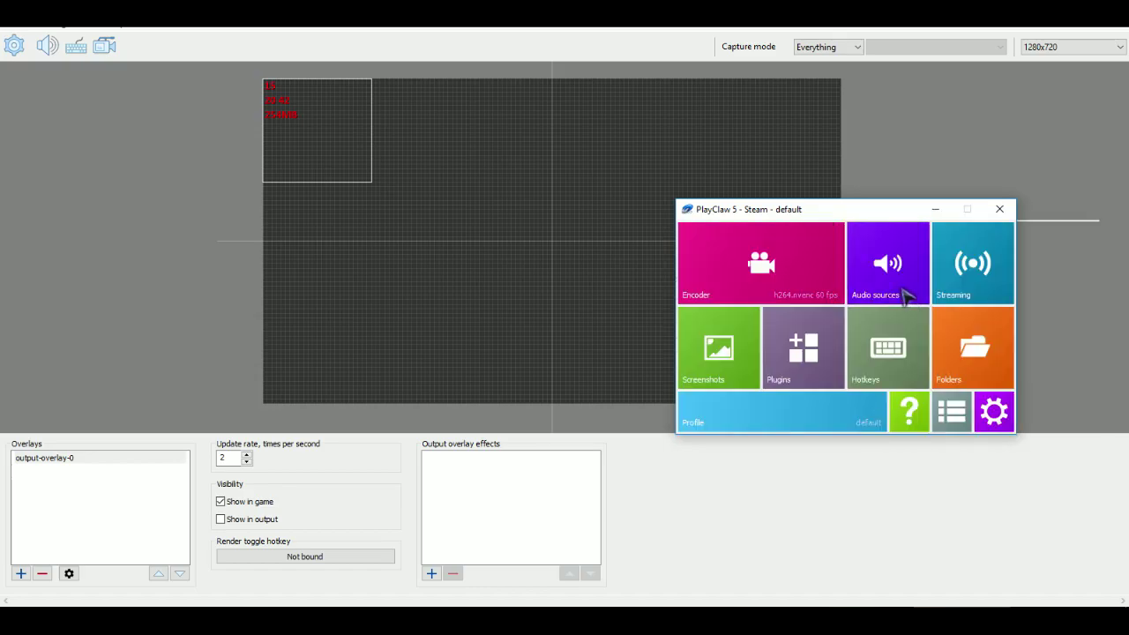
left_click(907, 295)
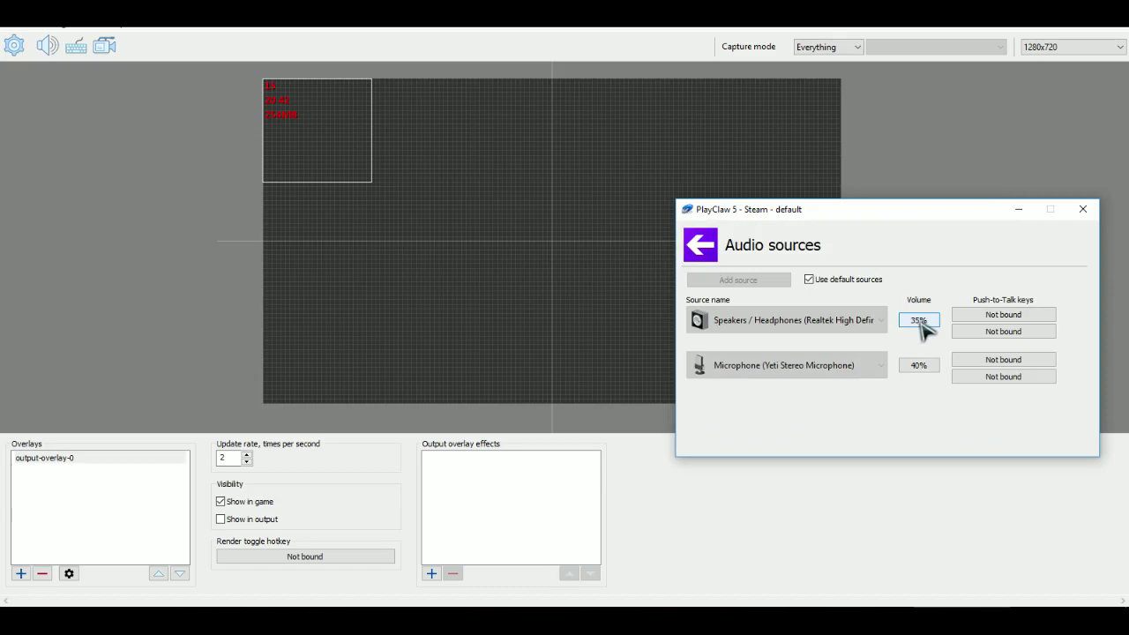
left_click(921, 323)
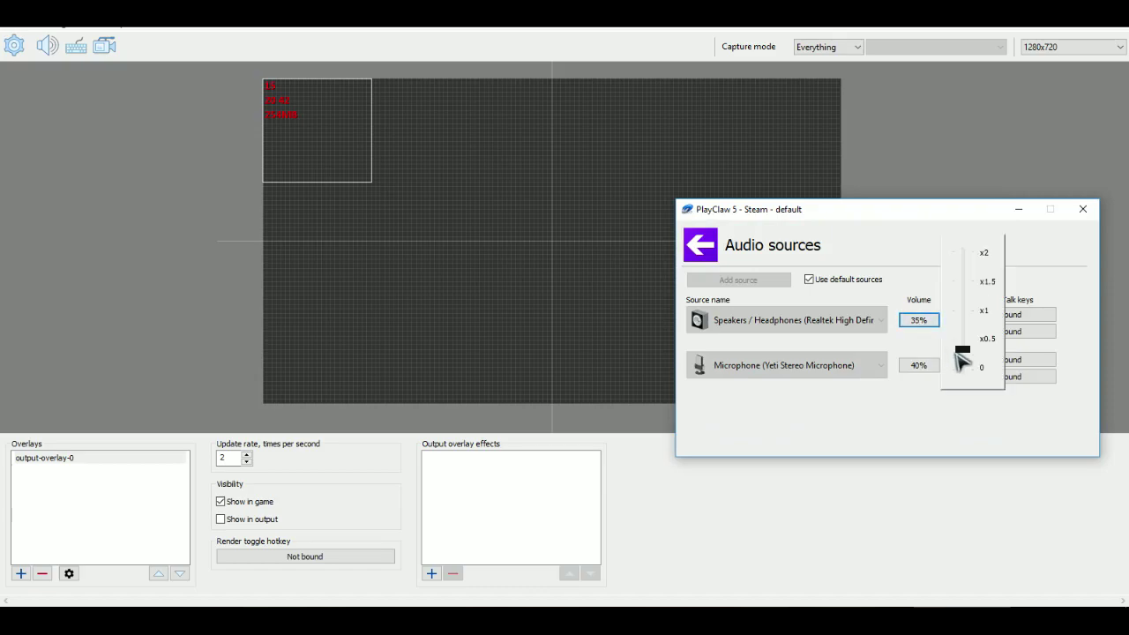
left_click(921, 321)
left_click(921, 323)
mouse_move(965, 350)
left_mouse_down()
mouse_move(973, 299)
mouse_move(959, 348)
left_mouse_up()
left_click_drag(963, 352, 963, 352)
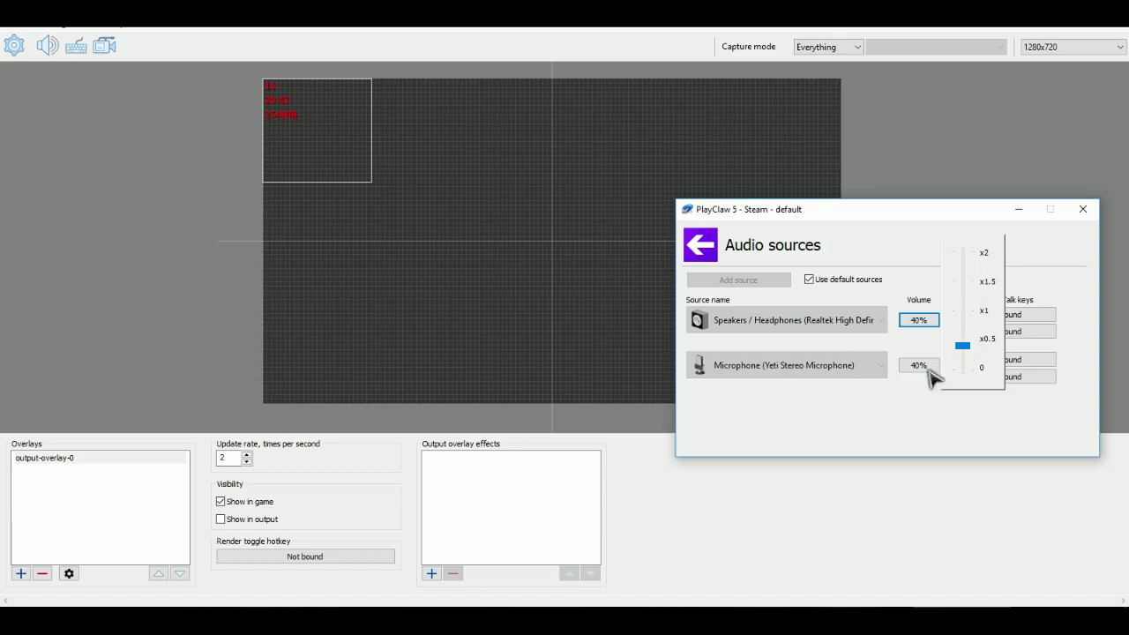
left_click(854, 406)
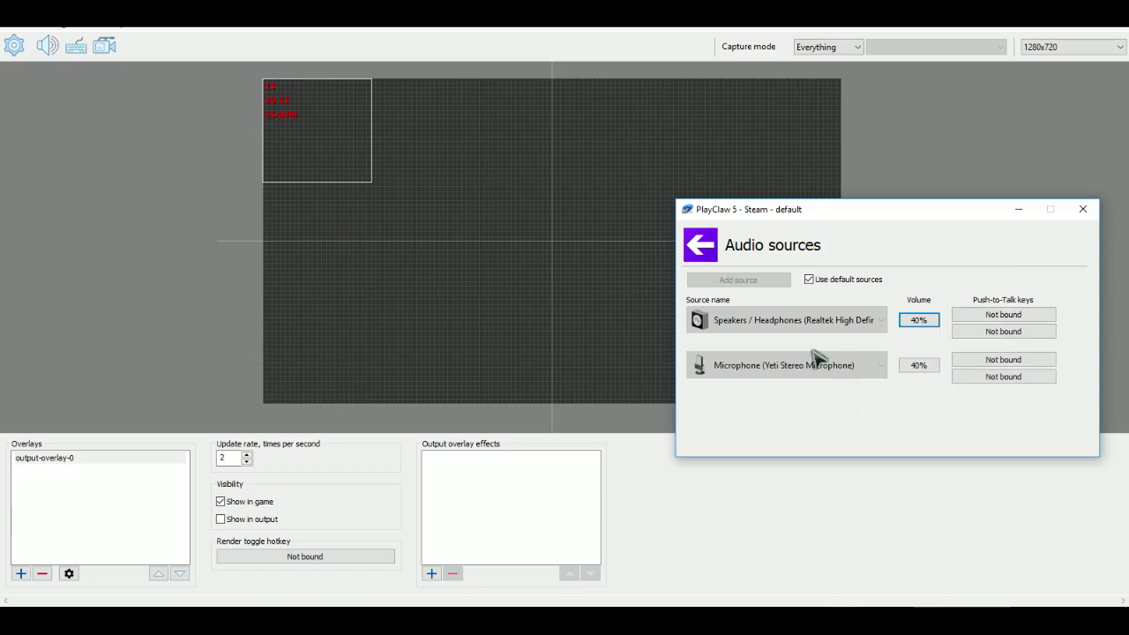
View PlayClaw 6's audio capture settings and cancel them unchanged, returning to PlayClaw 5's tile menu
left_click(81, 44)
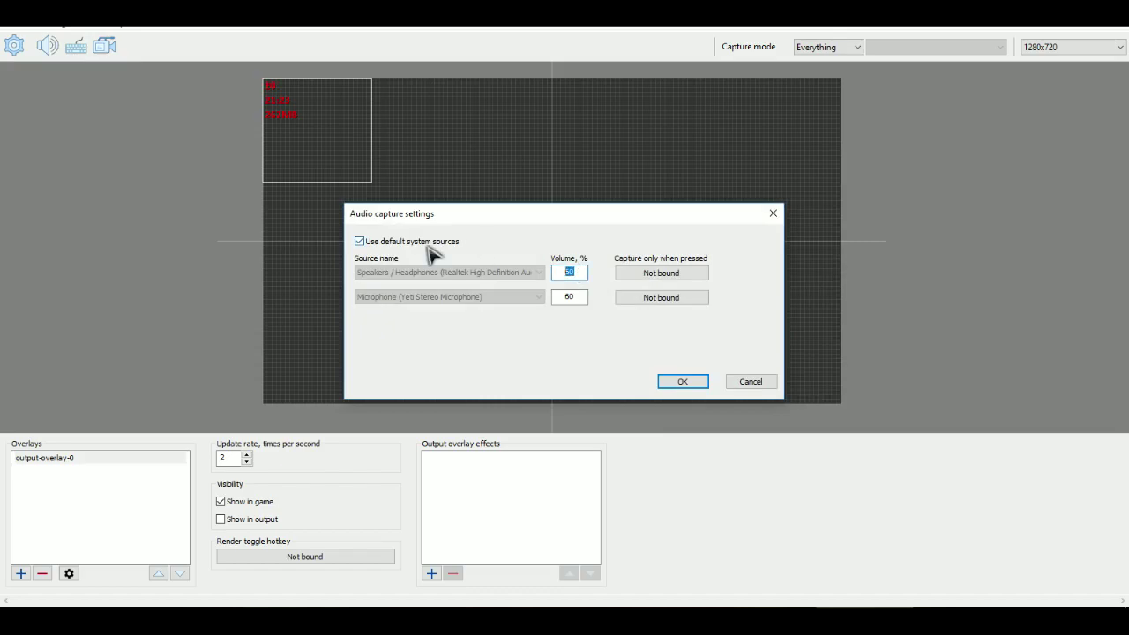
left_click(750, 381)
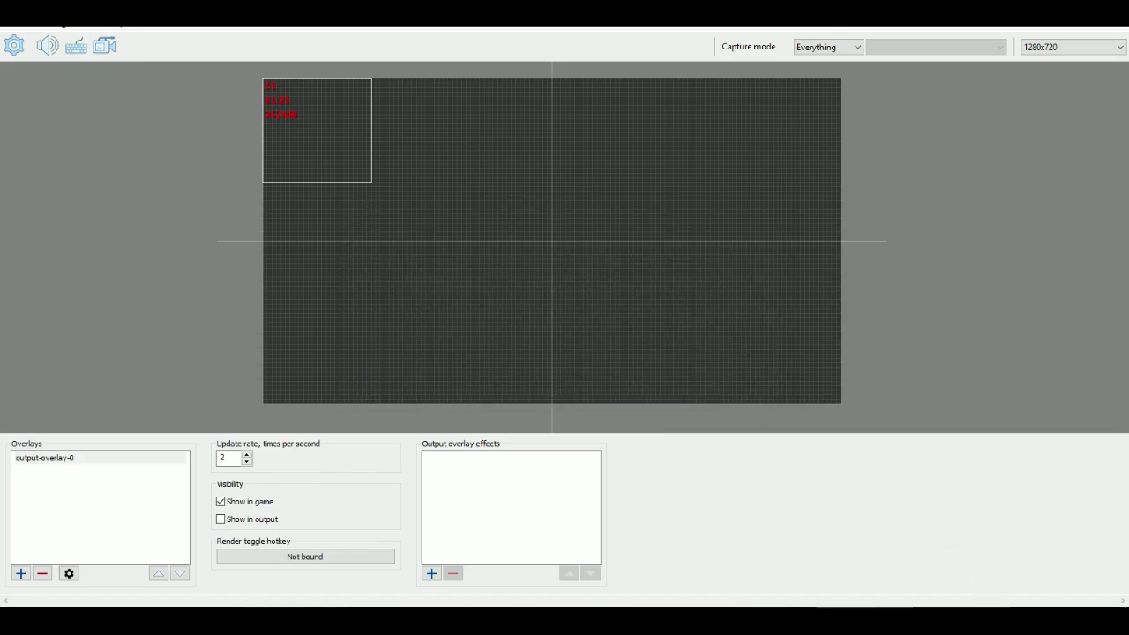
left_click(693, 249)
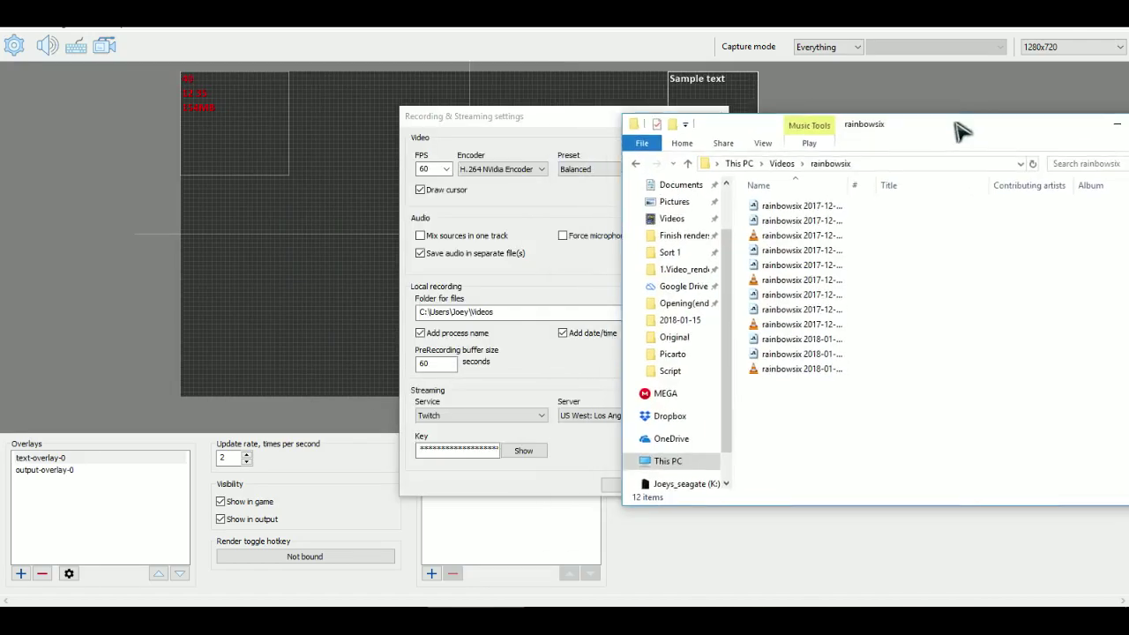
Move File Explorer aside and open the Videos folder next to the recording settings
left_click_drag(958, 129, 961, 188)
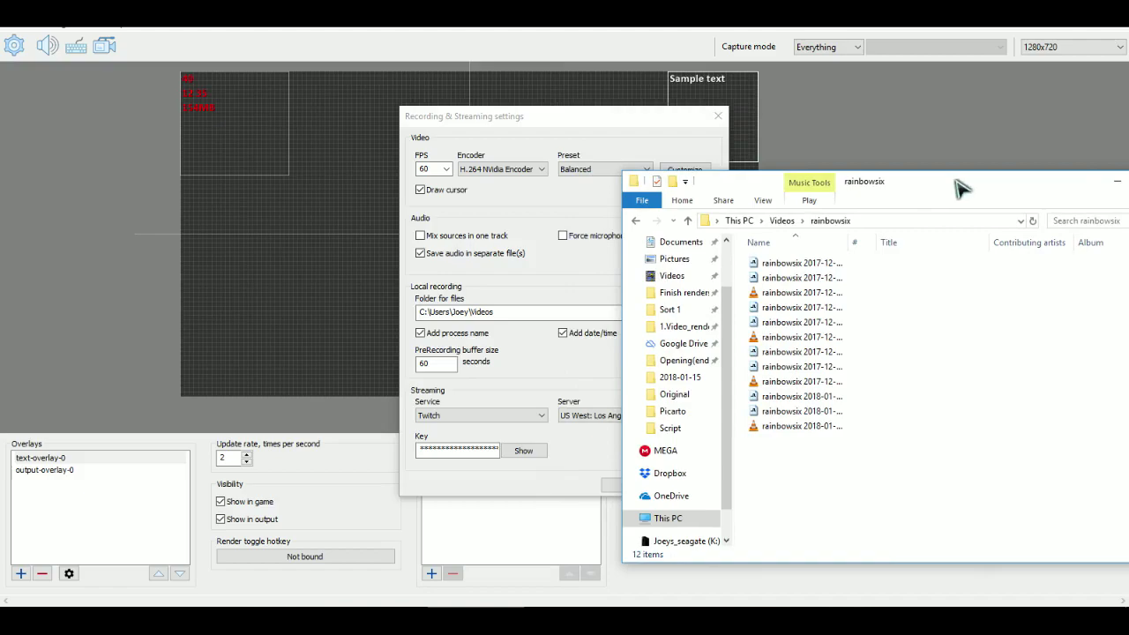
left_click(782, 221)
left_click(558, 368)
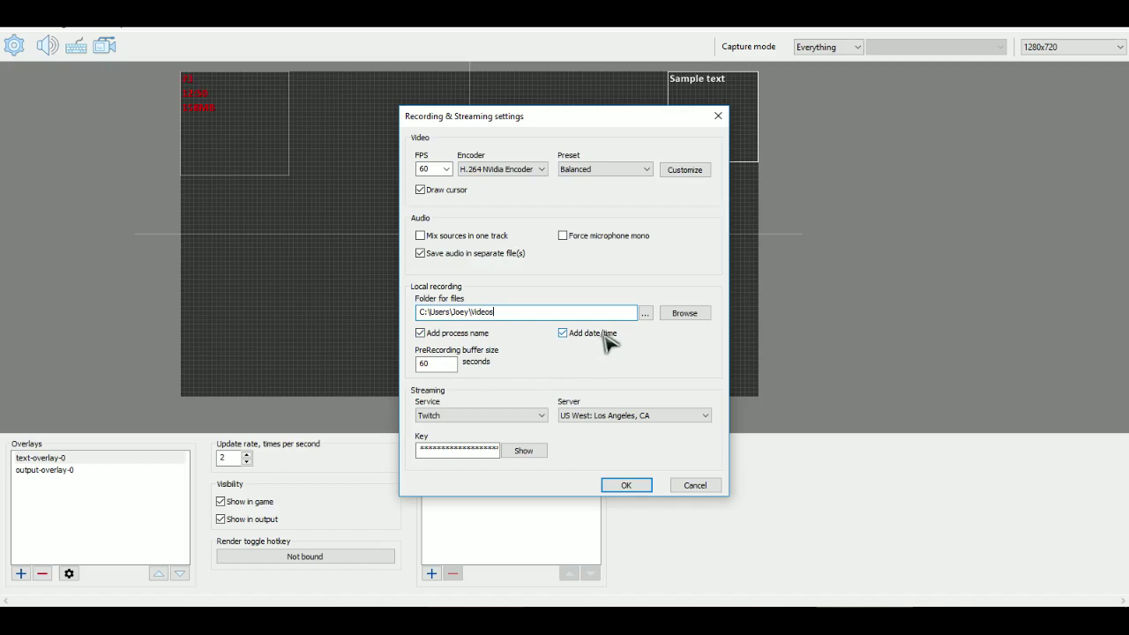
key("alt+Tab")
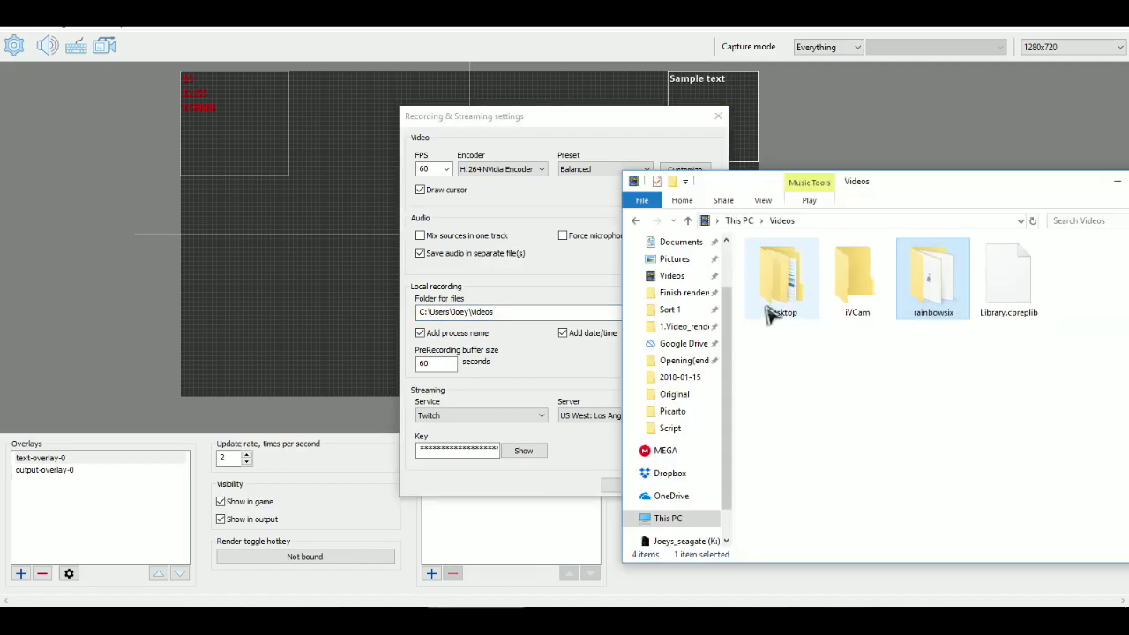
Browse into Videos > Desktop, return to Videos, and bring the recording settings dialog forward
left_click(769, 314)
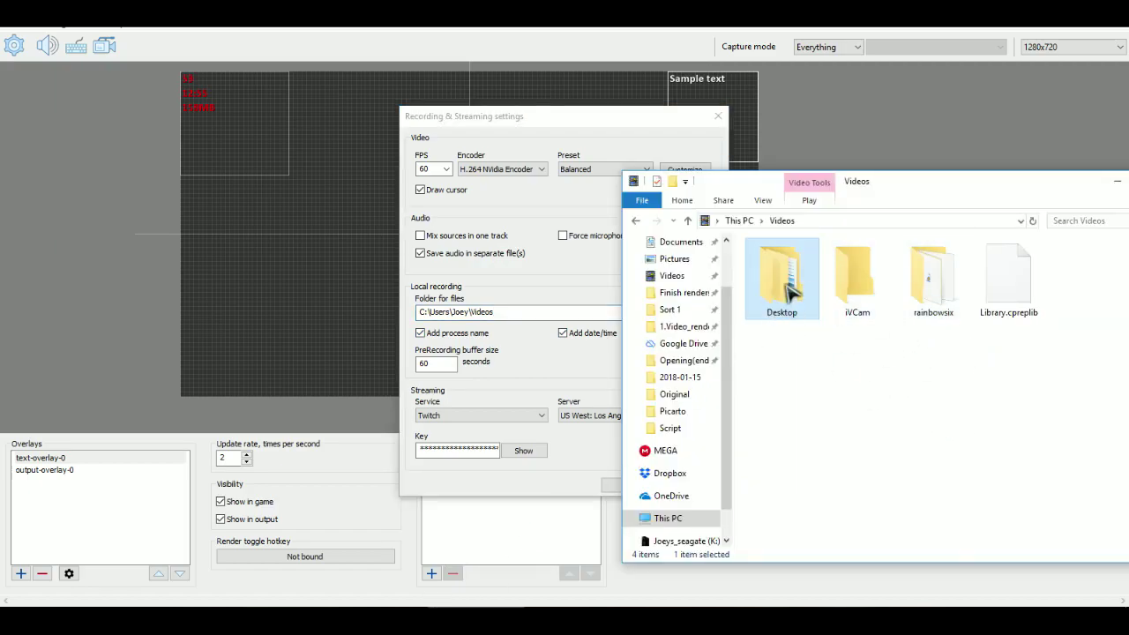
double_click(790, 289)
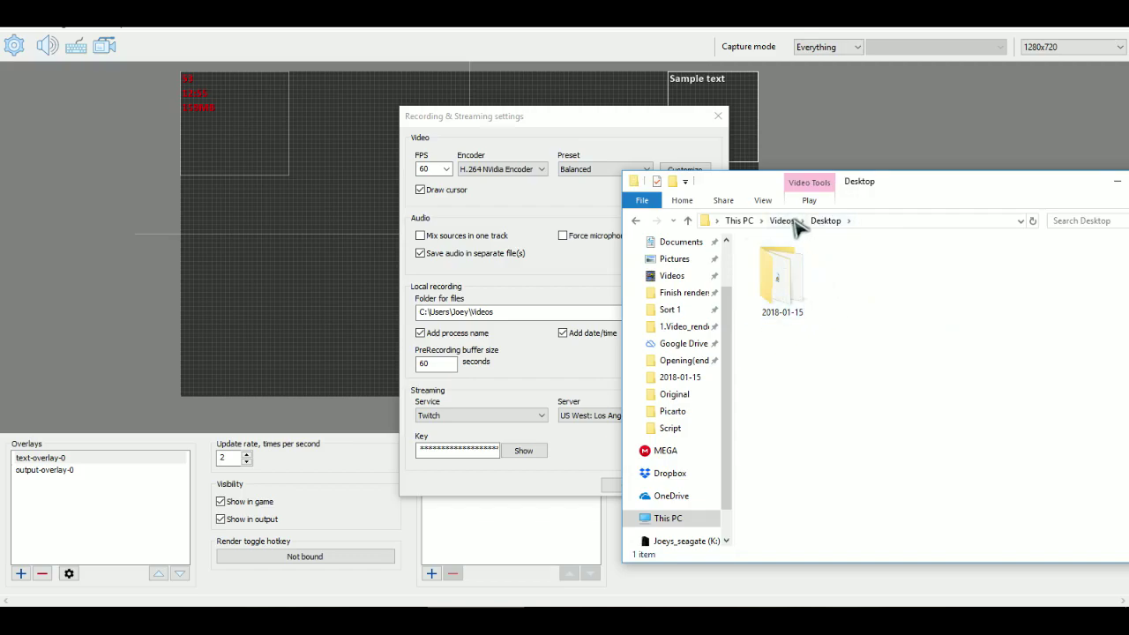
left_click(790, 221)
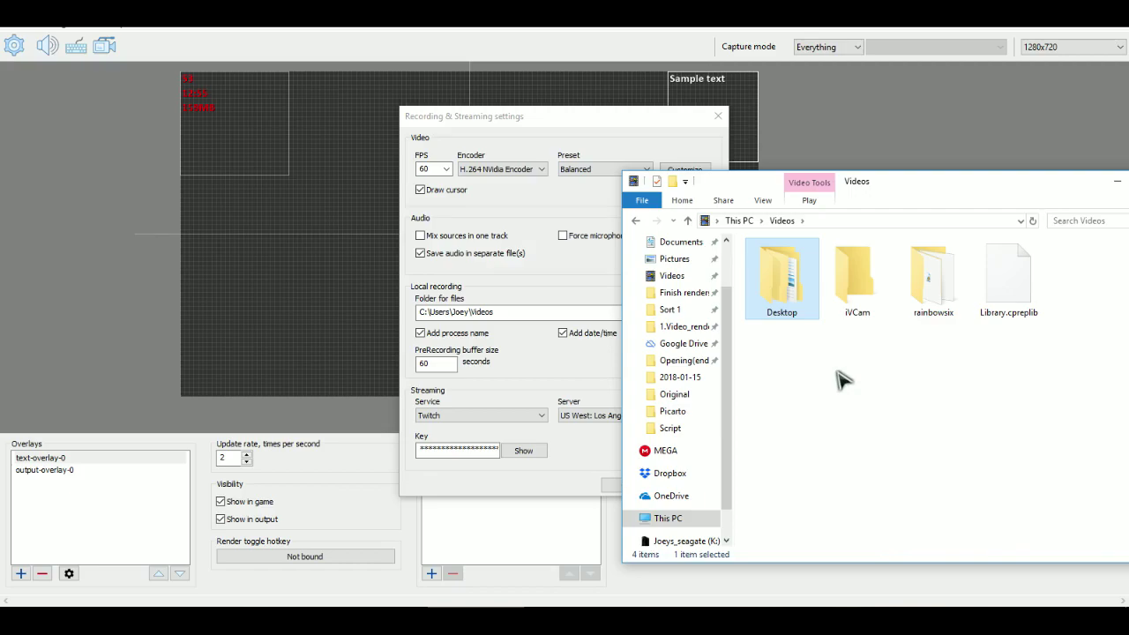
left_click(843, 379)
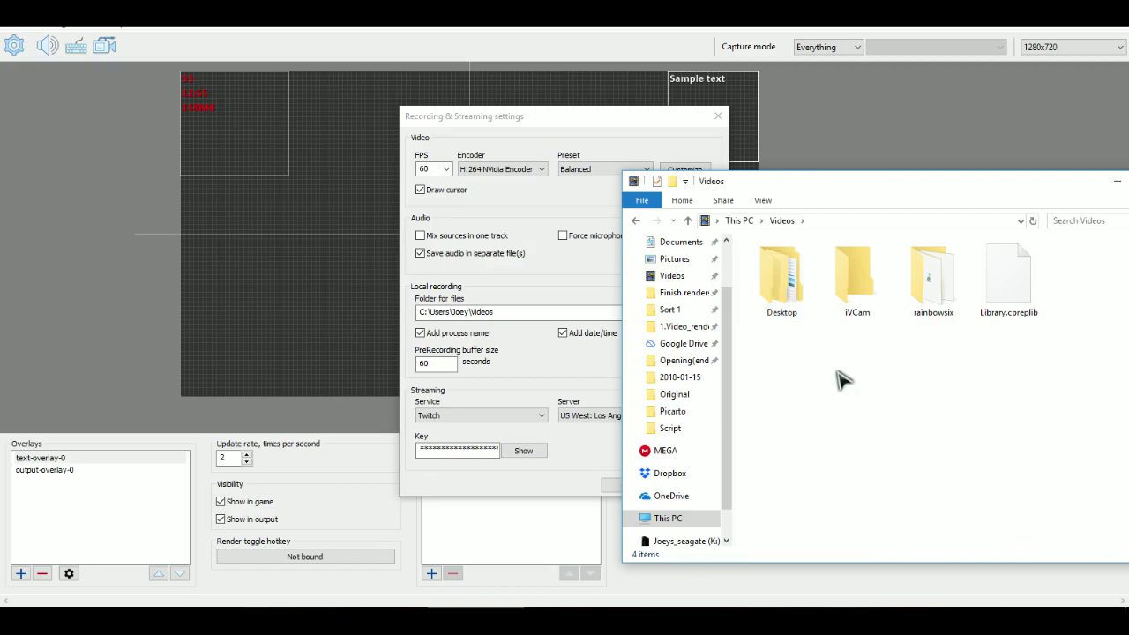
left_click_drag(842, 380, 1128, 529)
left_click_drag(920, 191, 792, 189)
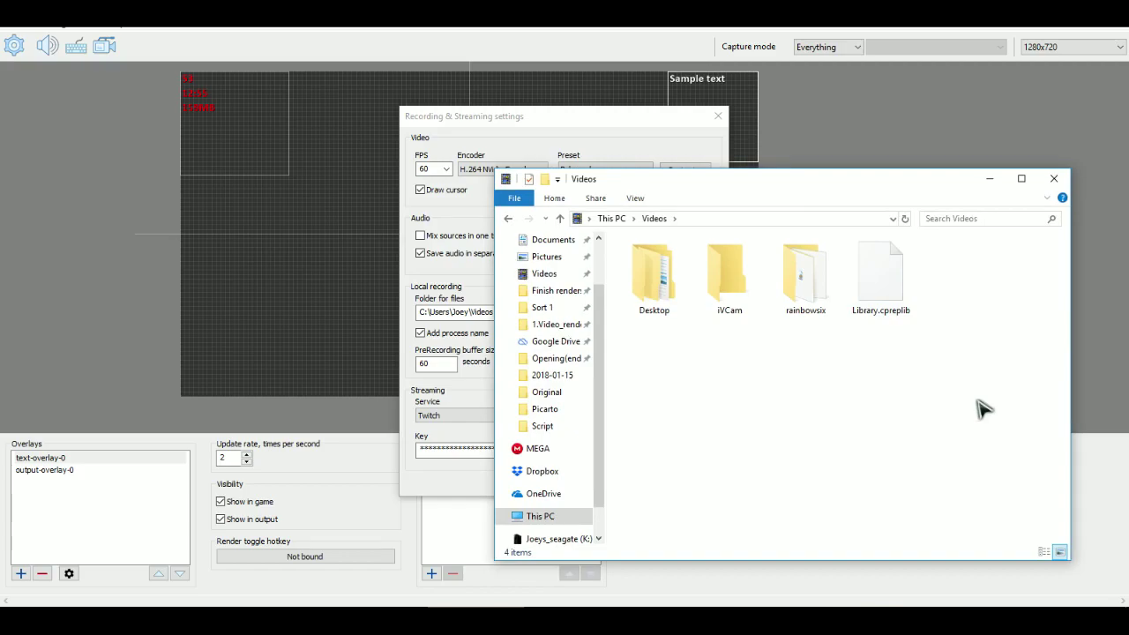
left_click(487, 394)
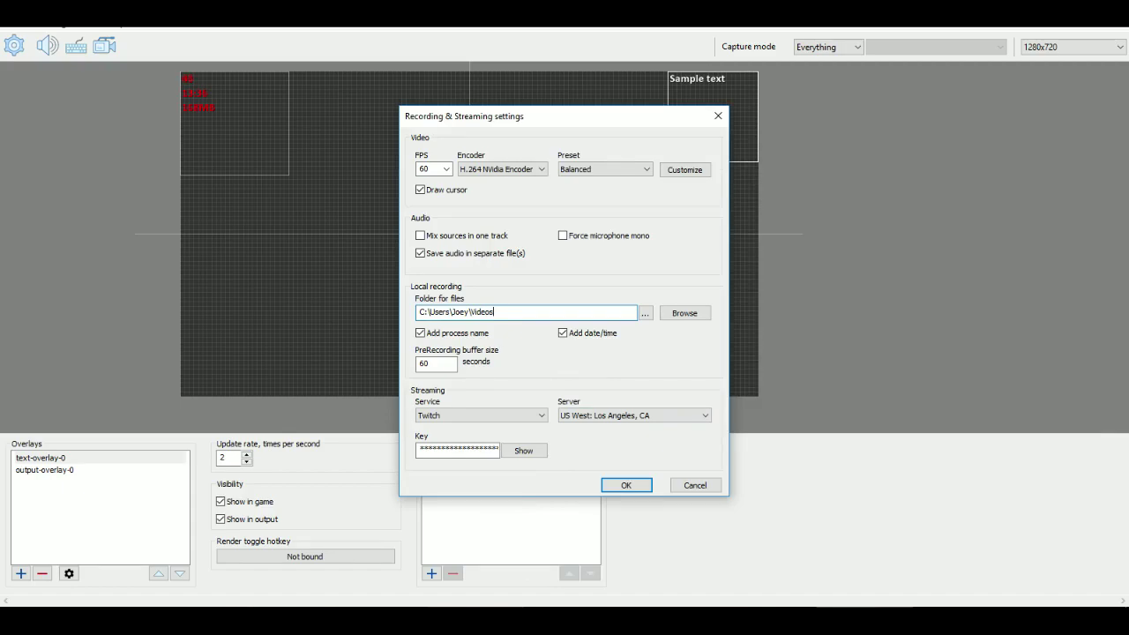
Open Videos > Desktop > 2018-01-15 and widen the Name column to show the two .wav files and one .mp4
left_click(529, 592)
left_click_drag(776, 192, 839, 215)
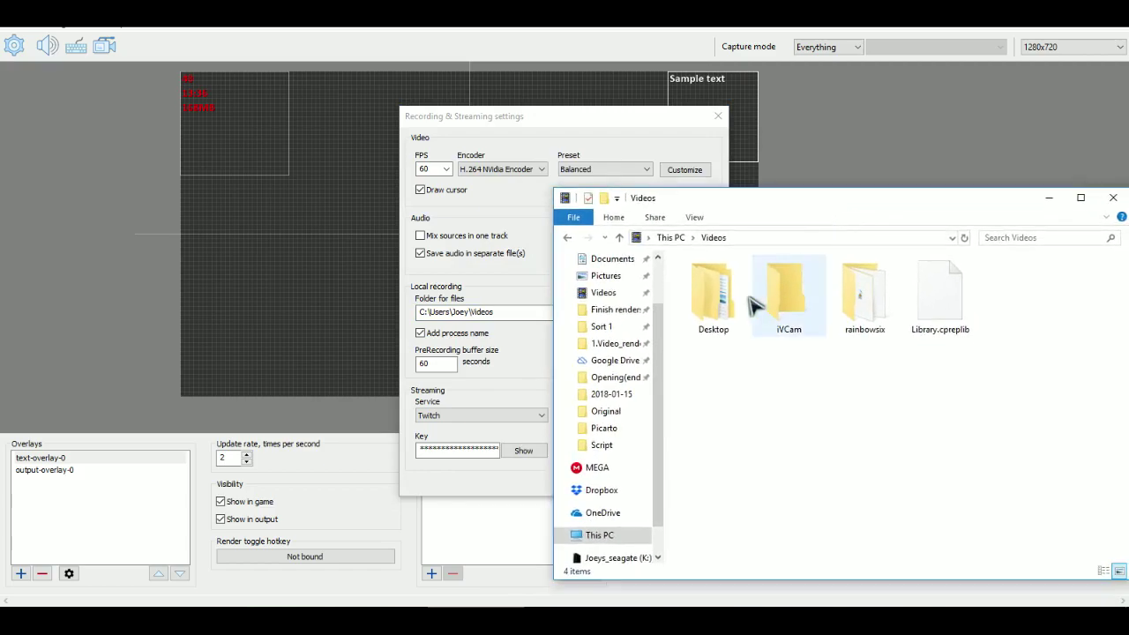
double_click(753, 306)
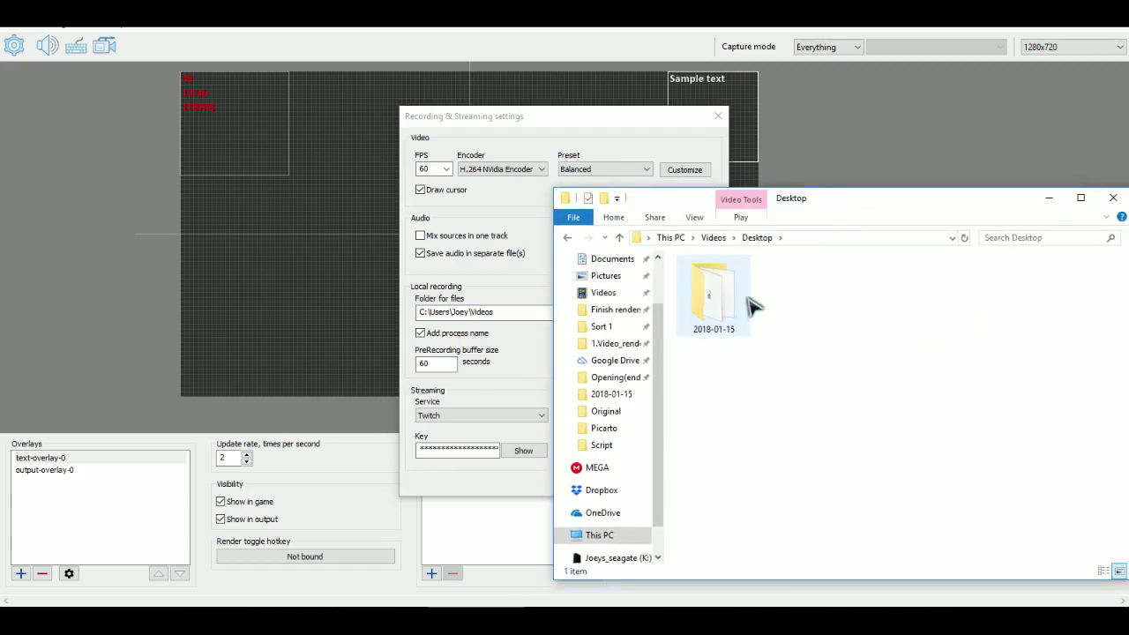
left_click_drag(821, 212, 920, 193)
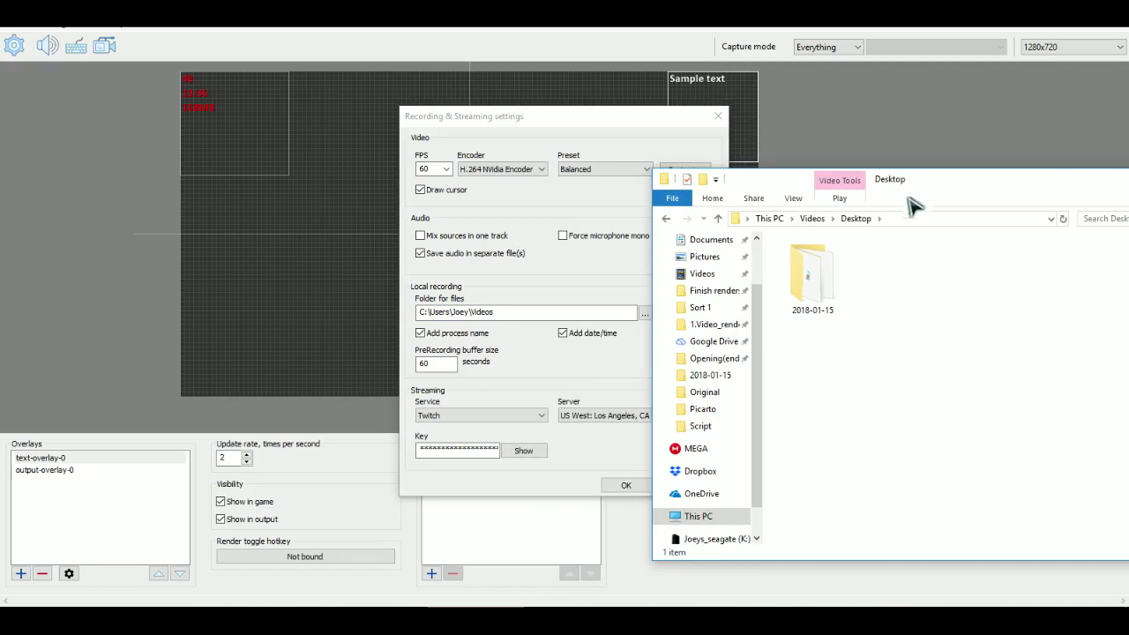
double_click(822, 289)
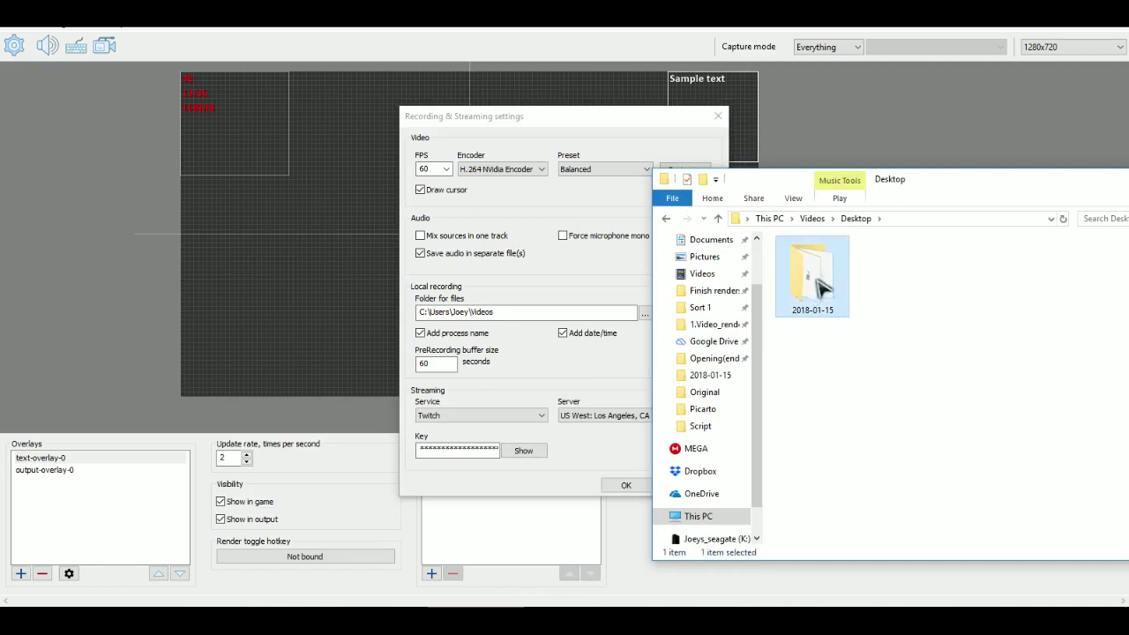
double_click(932, 240)
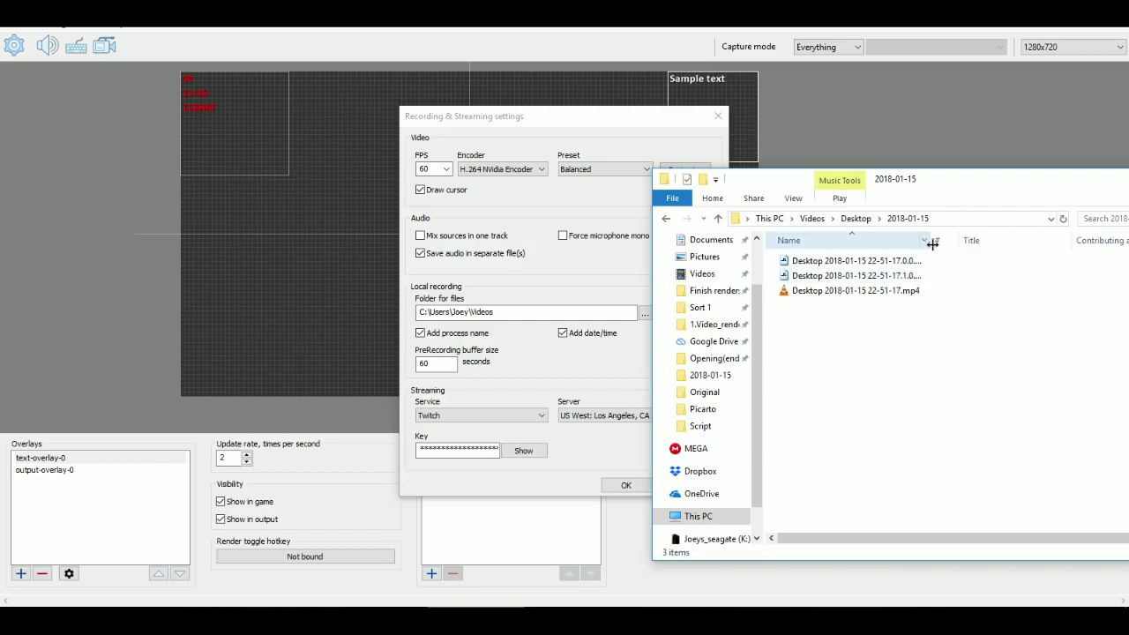
double_click(962, 242)
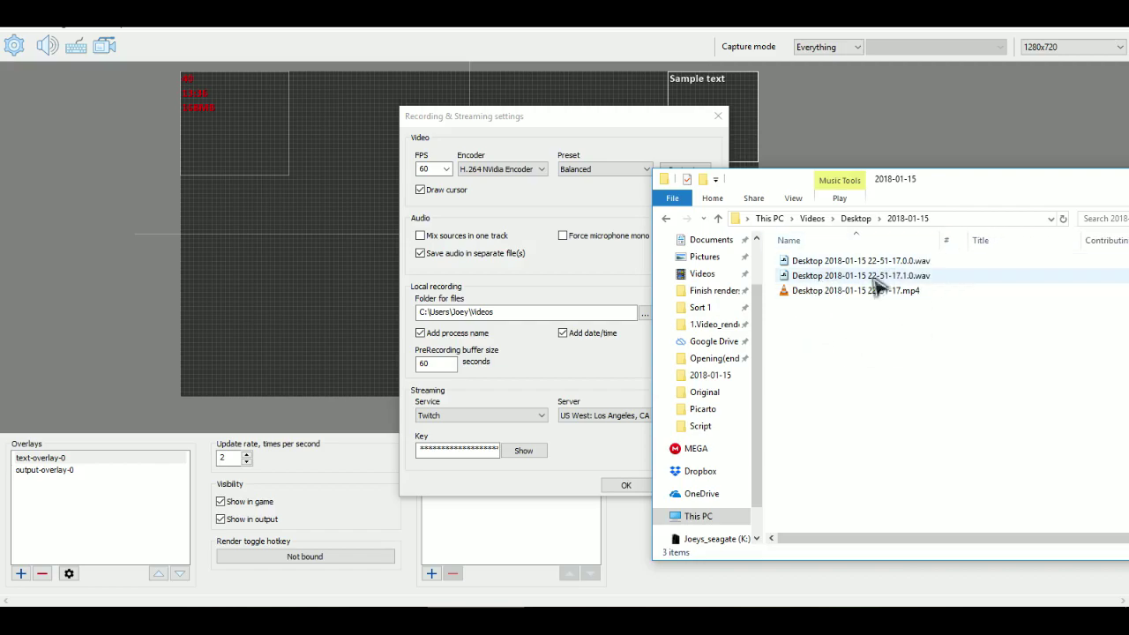
Navigate back up through Desktop to the Videos folder and return to the PlayClaw windows
left_click(855, 219)
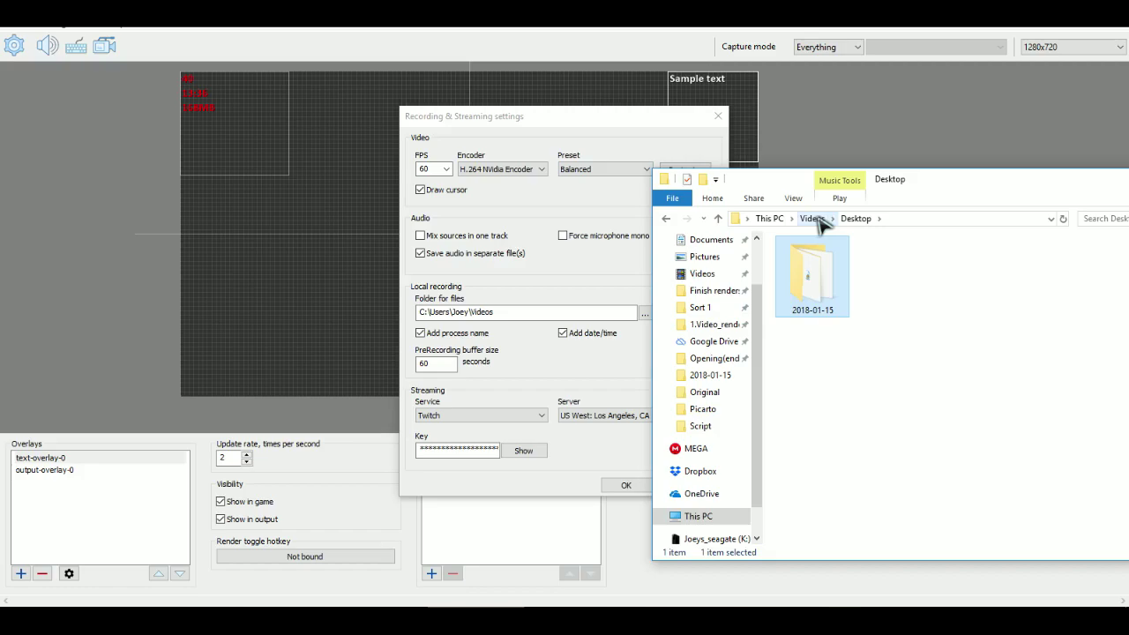
left_click(812, 218)
left_click_drag(812, 413, 1063, 344)
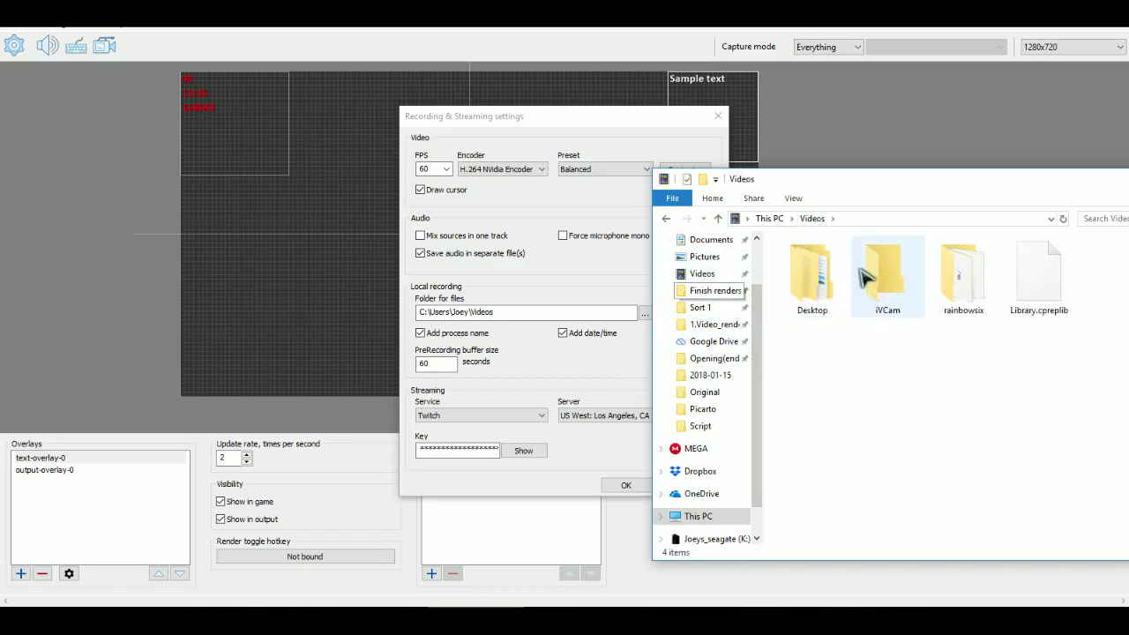
double_click(811, 275)
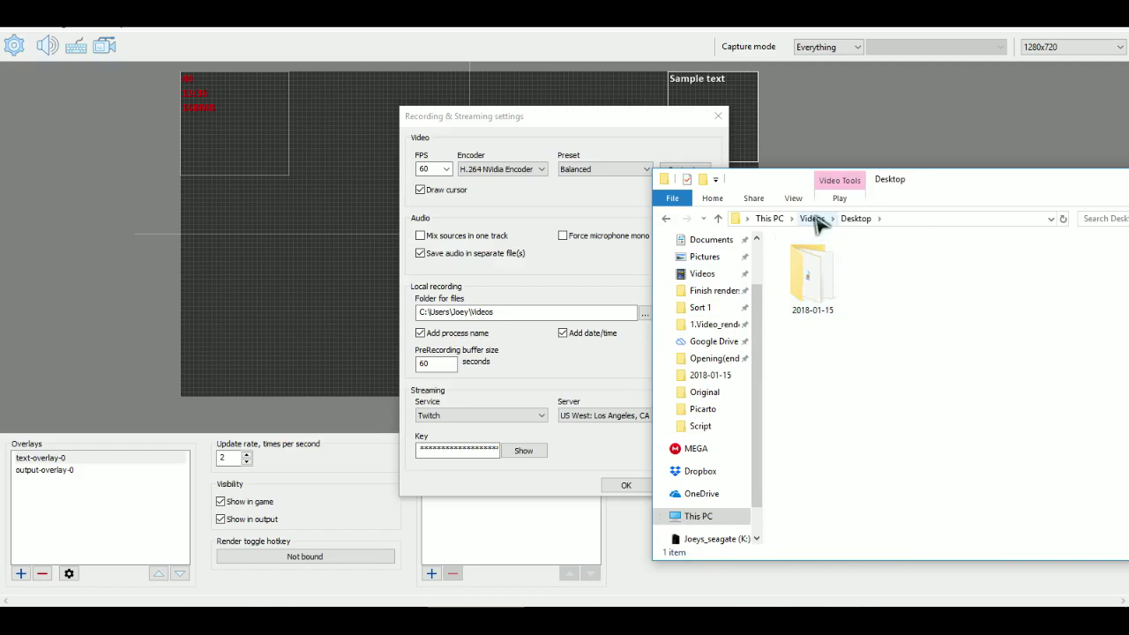
left_click(813, 219)
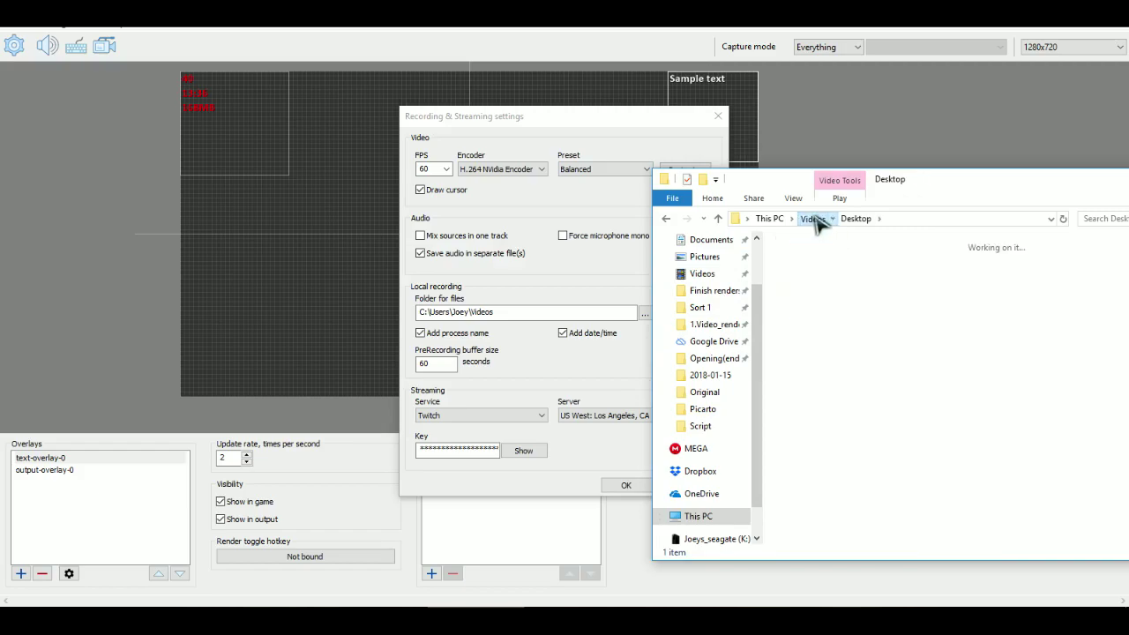
left_click(567, 378)
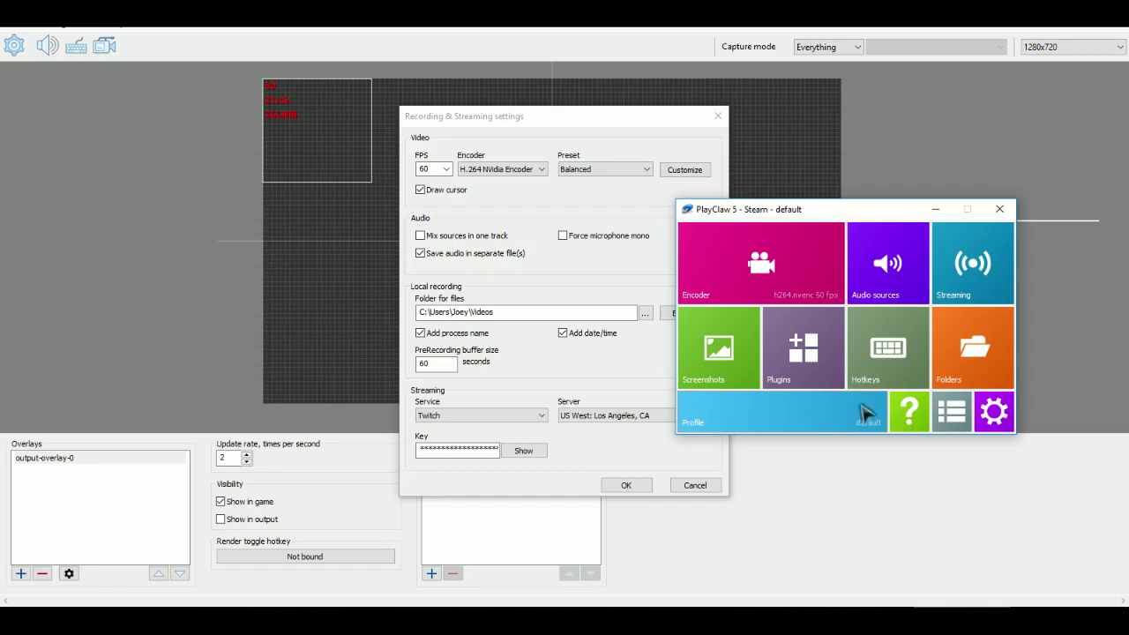
Cancel PlayClaw 6's Recording & Streaming settings, then review PlayClaw 5's General and Encoder pages
left_click(690, 487)
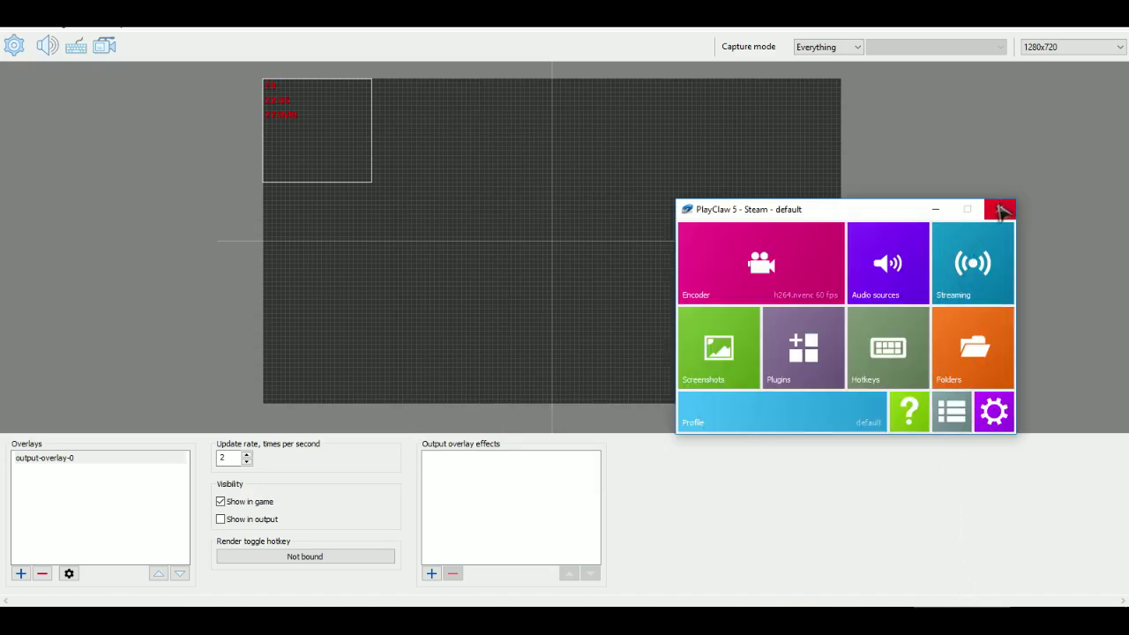
left_click(995, 411)
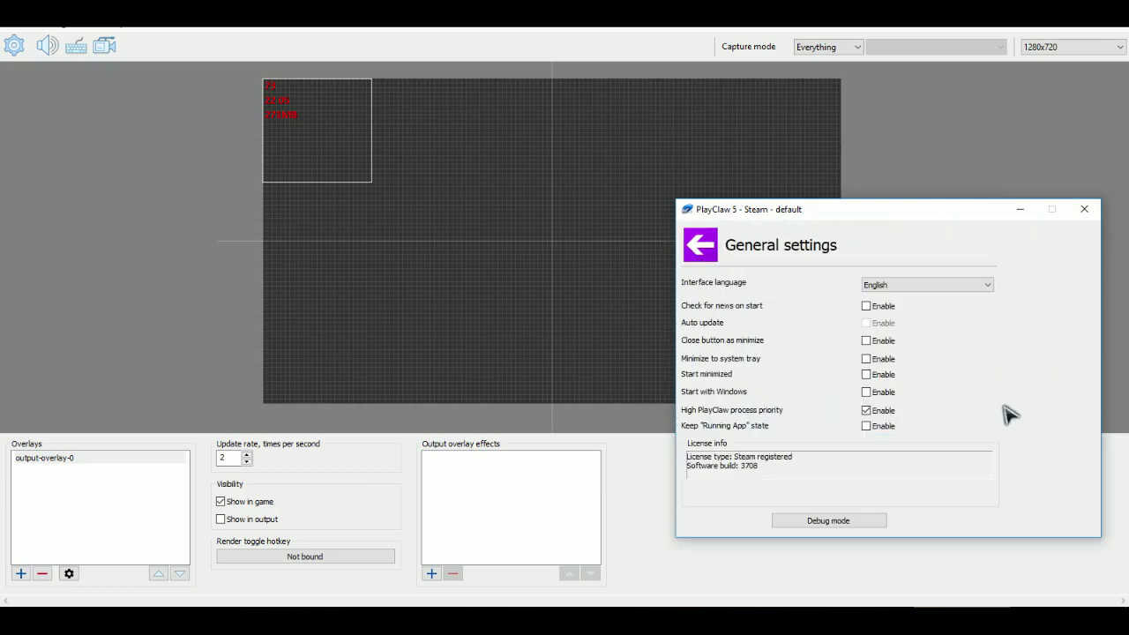
left_click(705, 243)
left_click(767, 251)
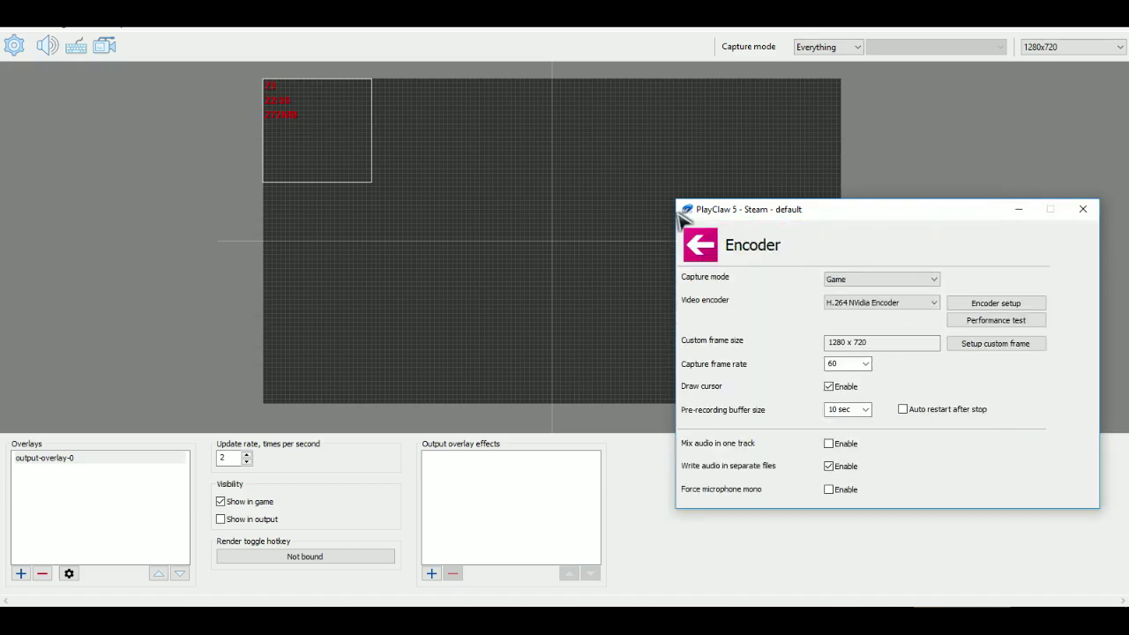
left_click(698, 247)
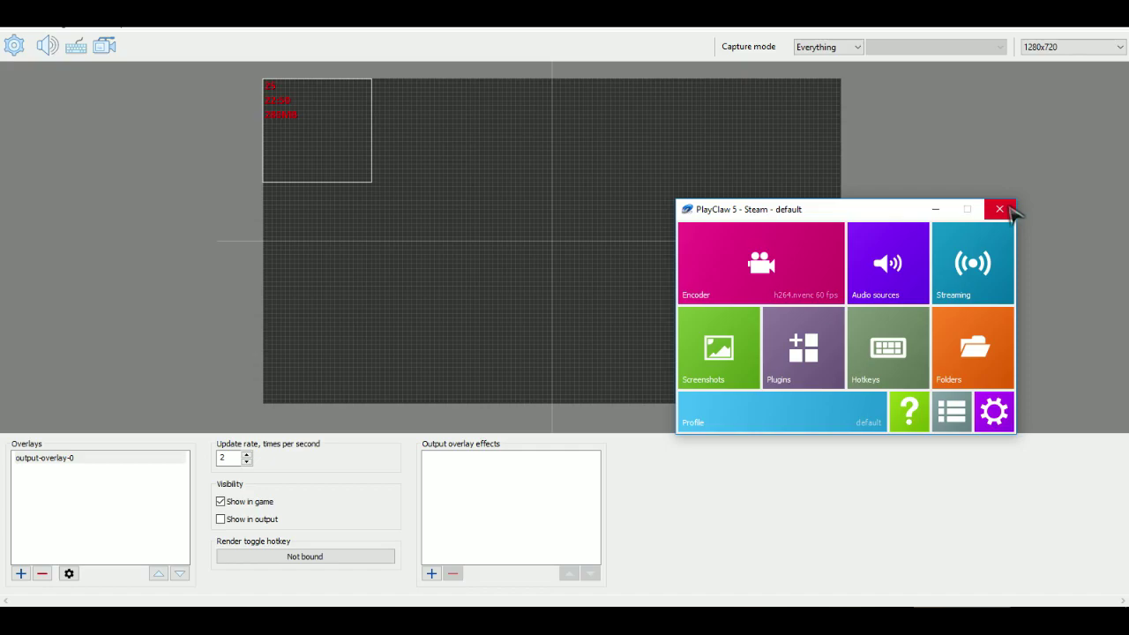
Close PlayClaw 5 and view its Recommended Steam review with 163.6 hours on record
left_click(1001, 209)
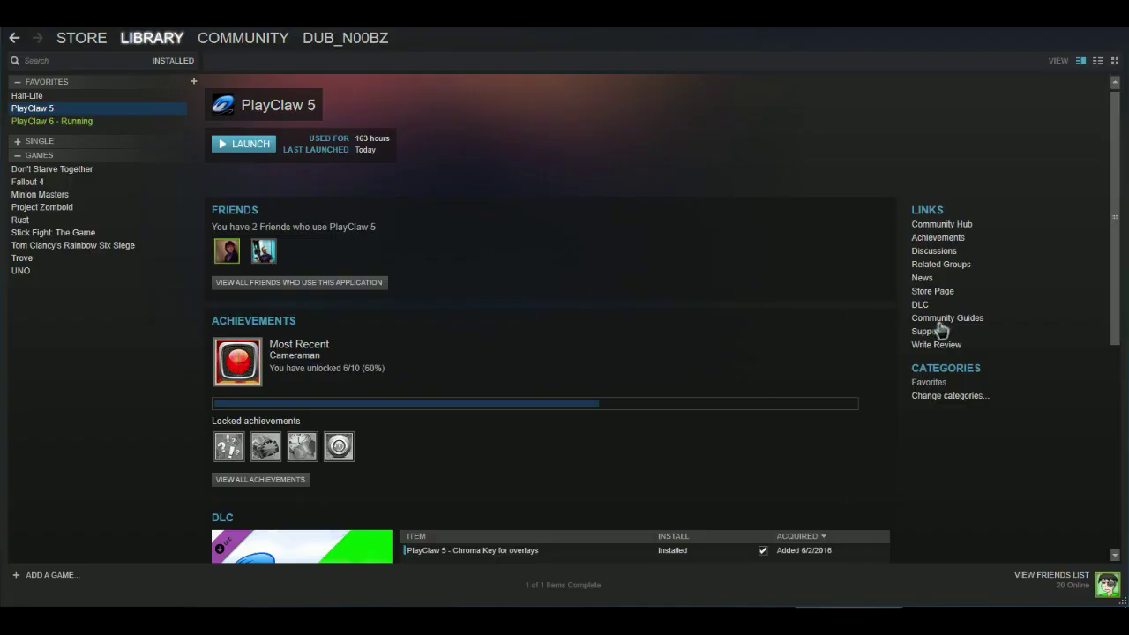
left_click(946, 345)
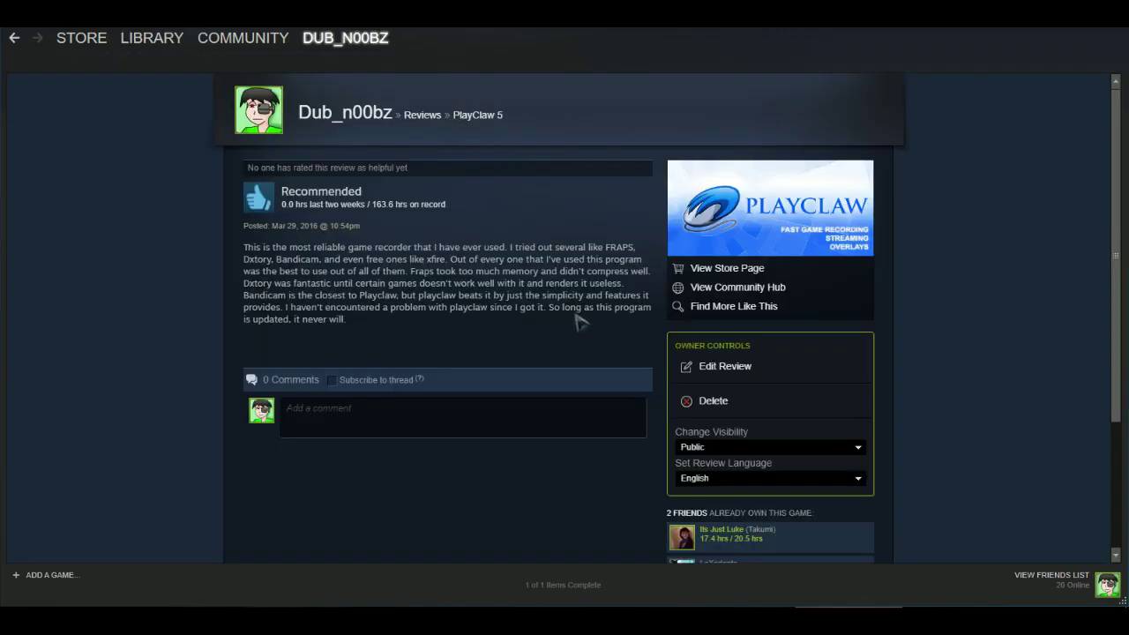